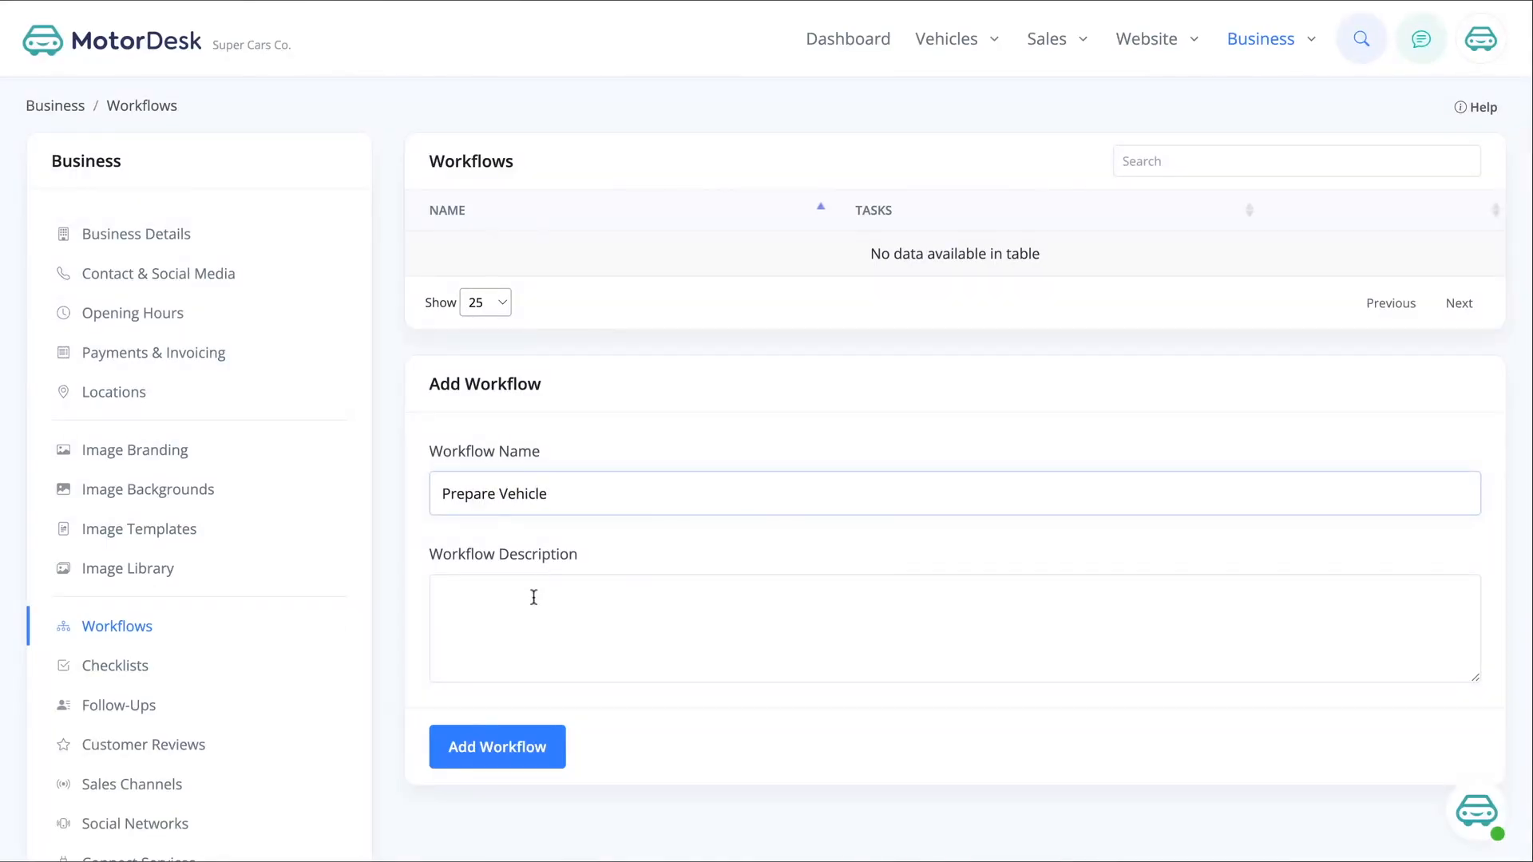
Create the Prepare Vehicle workflow and set its first task's name to Repairs and its location to Ipswich Branch
left_click(513, 745)
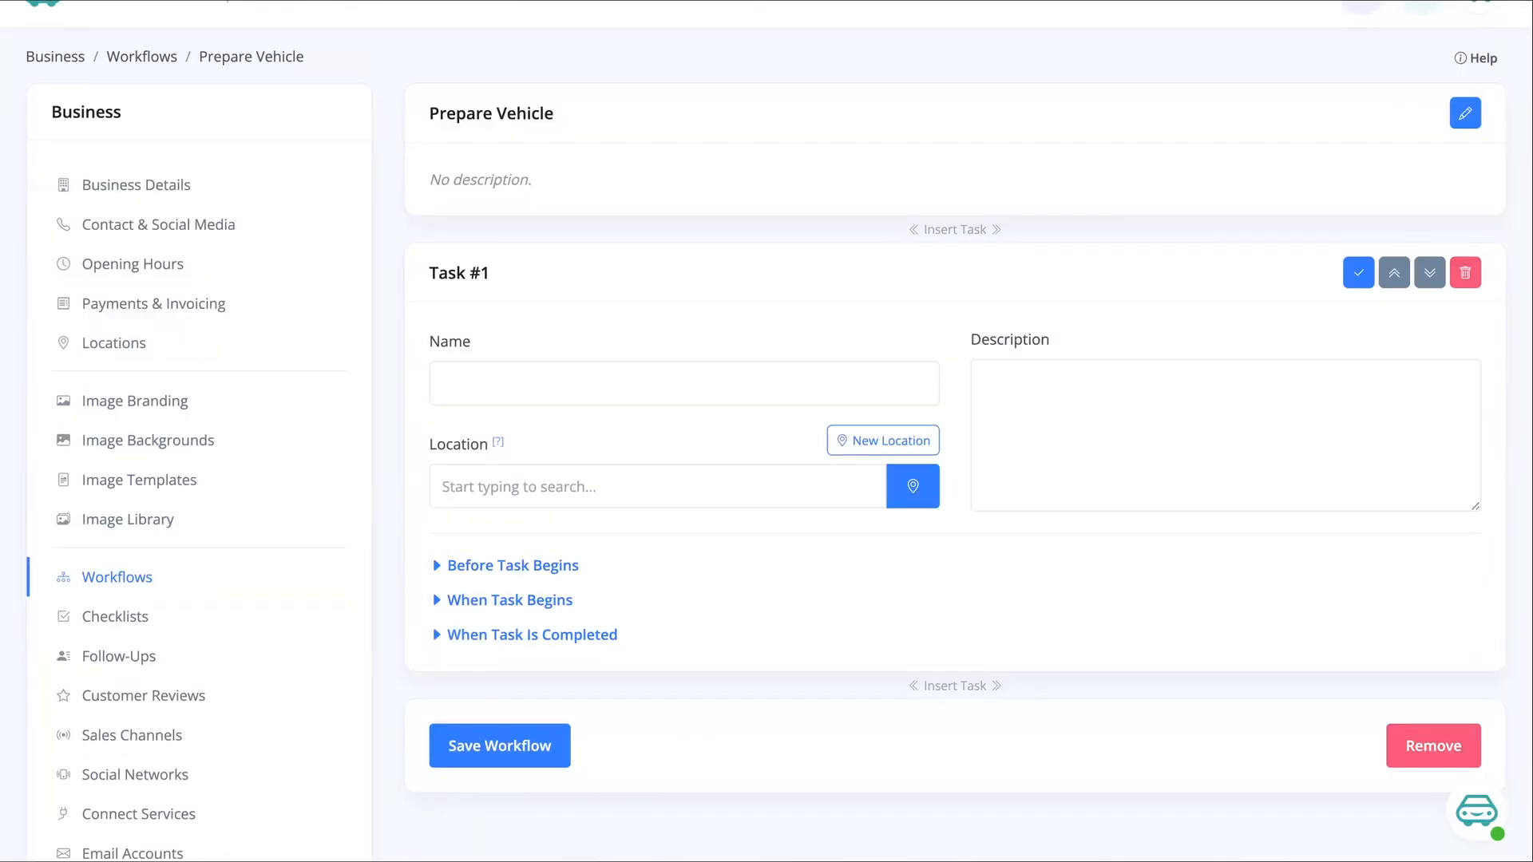
left_click(616, 377)
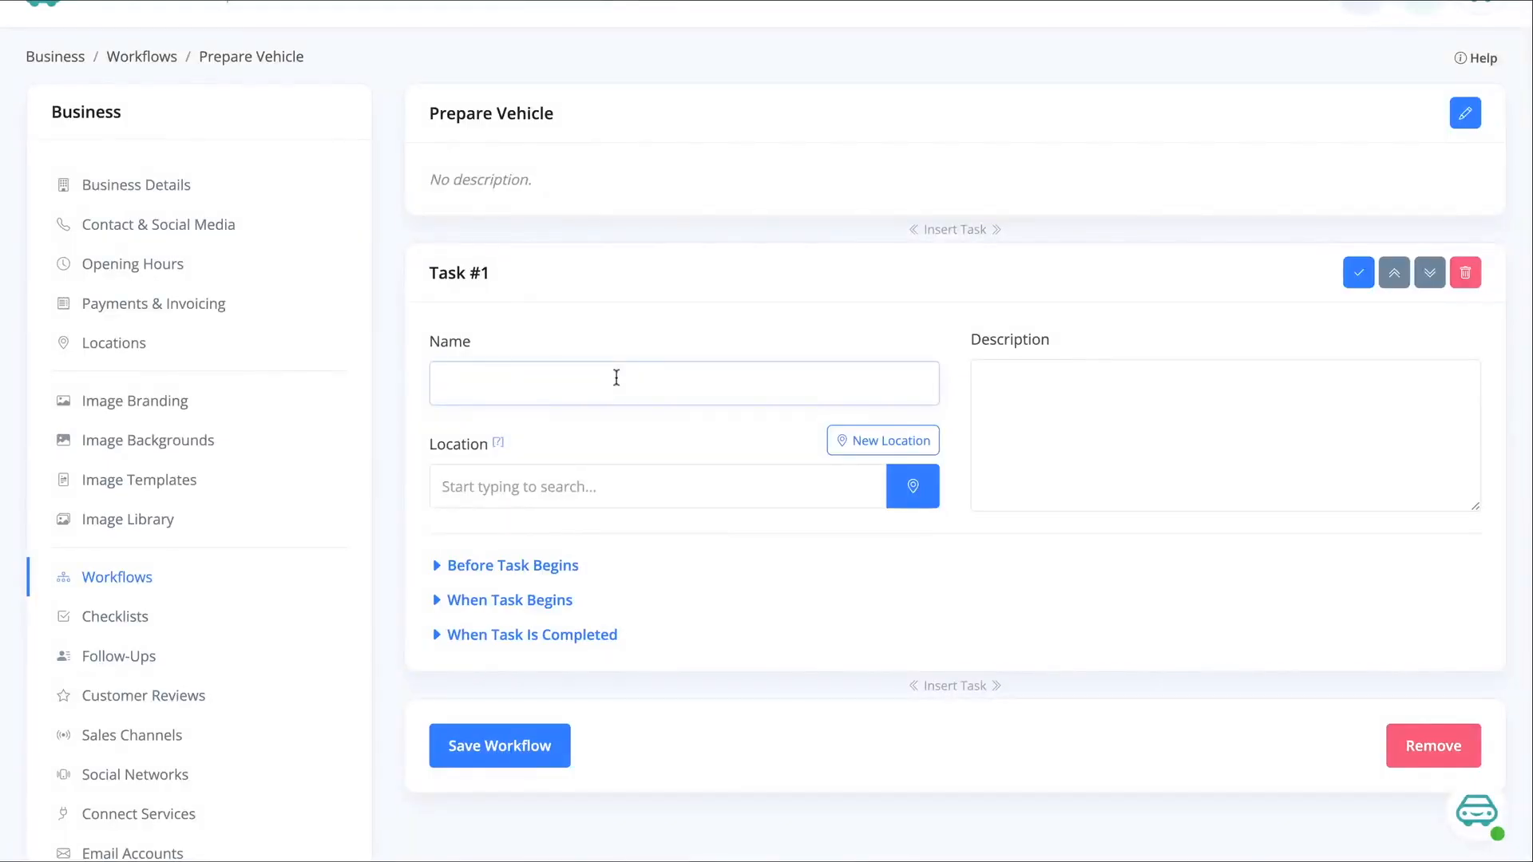
type("Repairs")
left_click(563, 490)
left_click(544, 546)
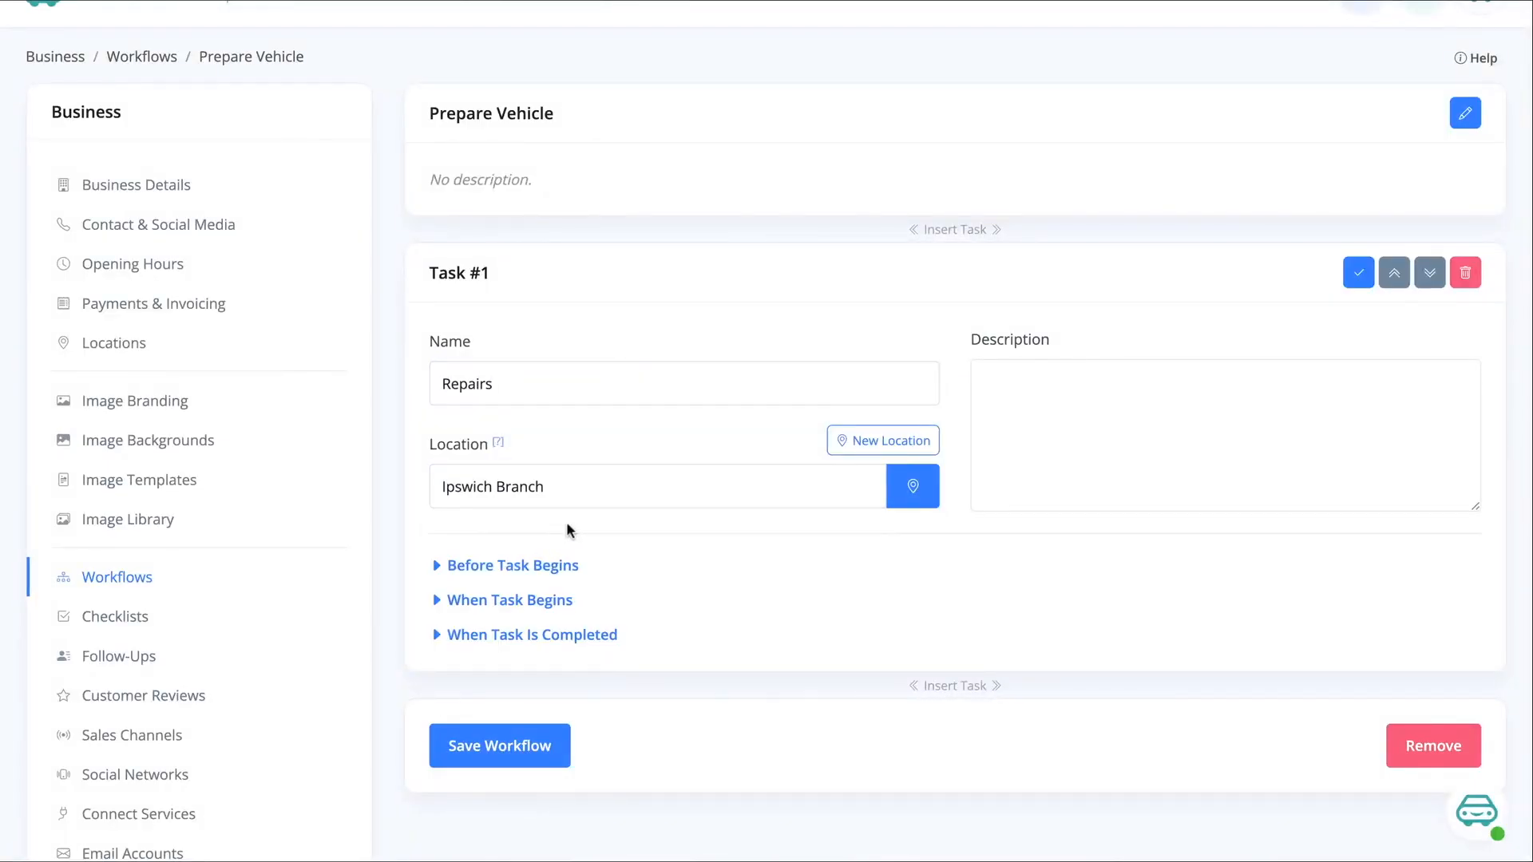
Set the Repairs task to Require Instructions before it begins
scroll(571, 524, "down", 1)
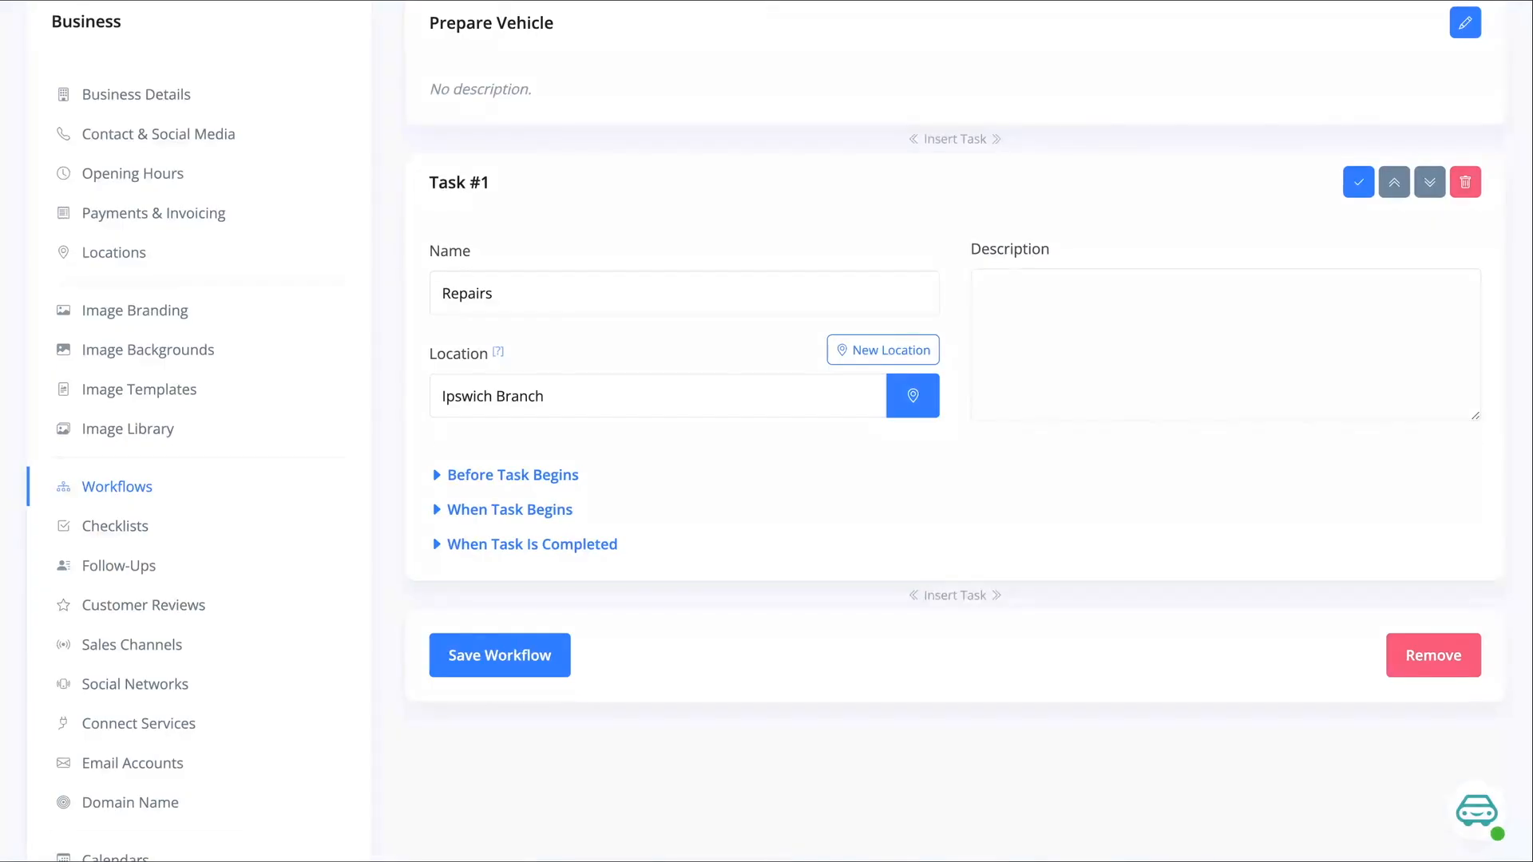
left_click(495, 478)
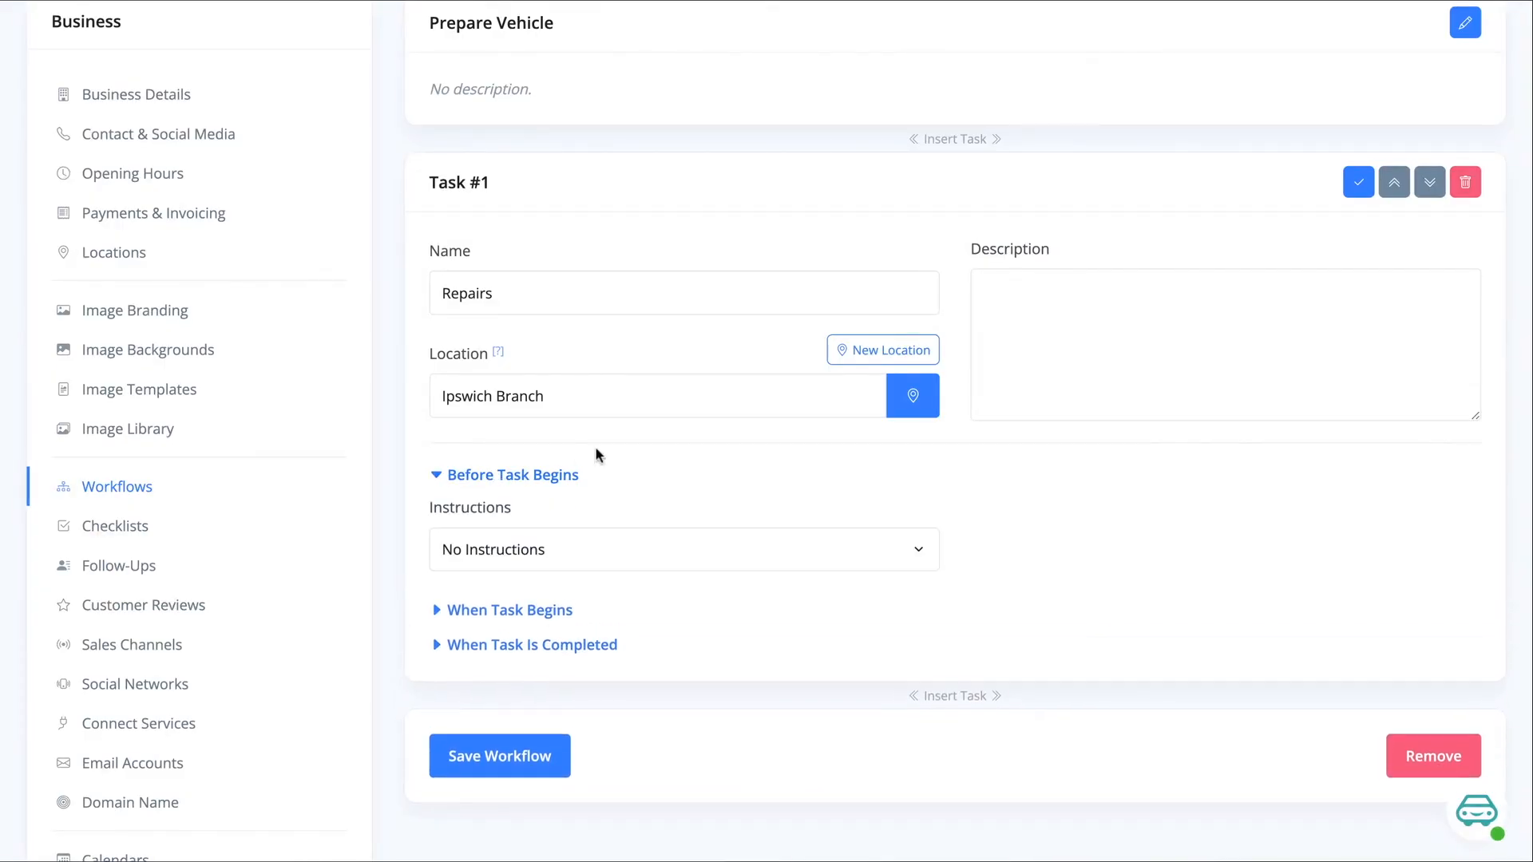
left_click(463, 565)
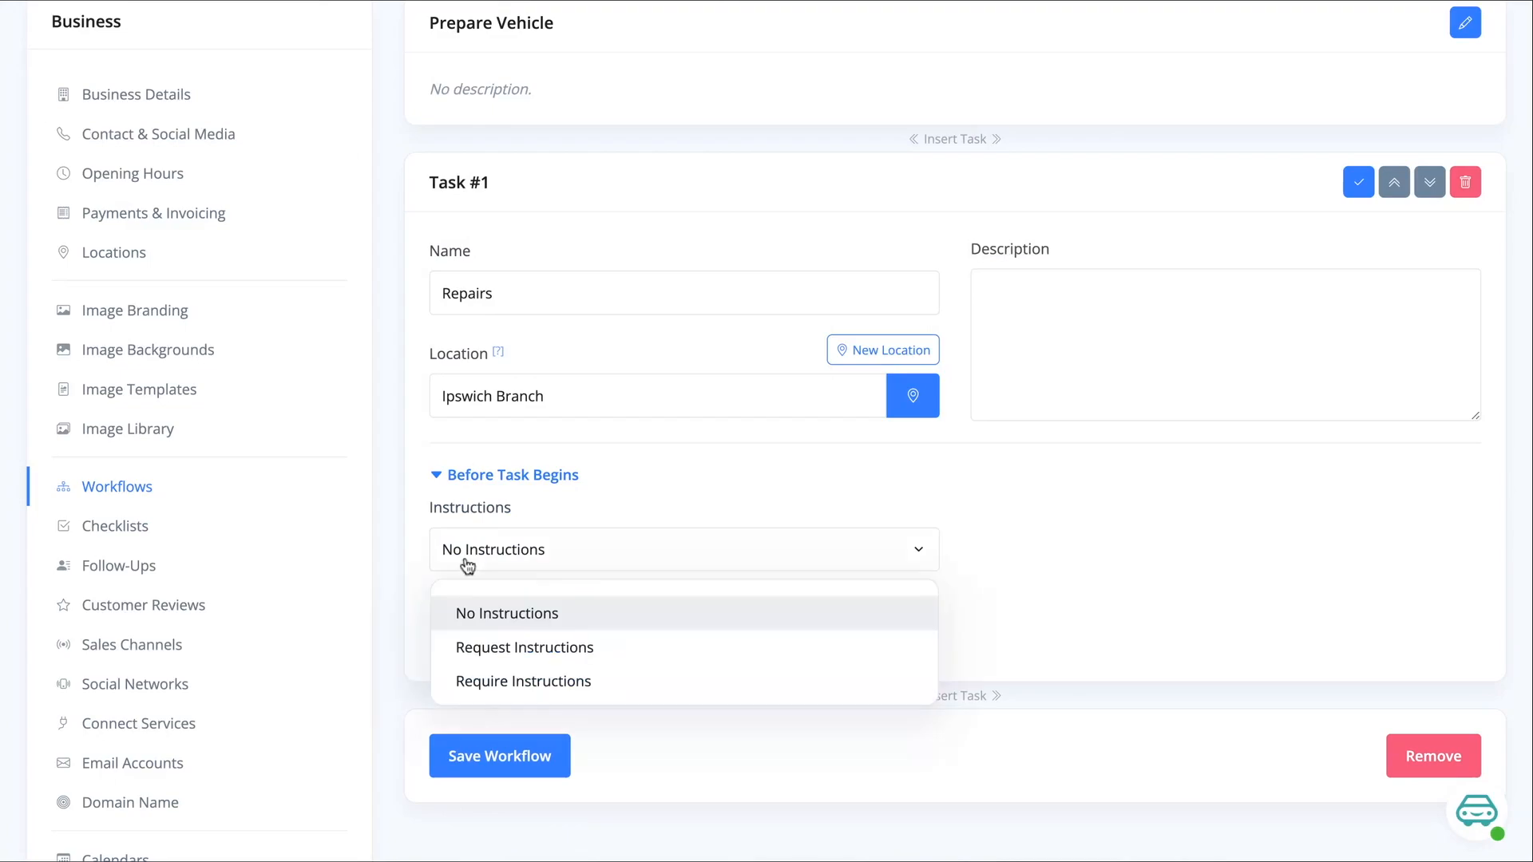
left_click(518, 682)
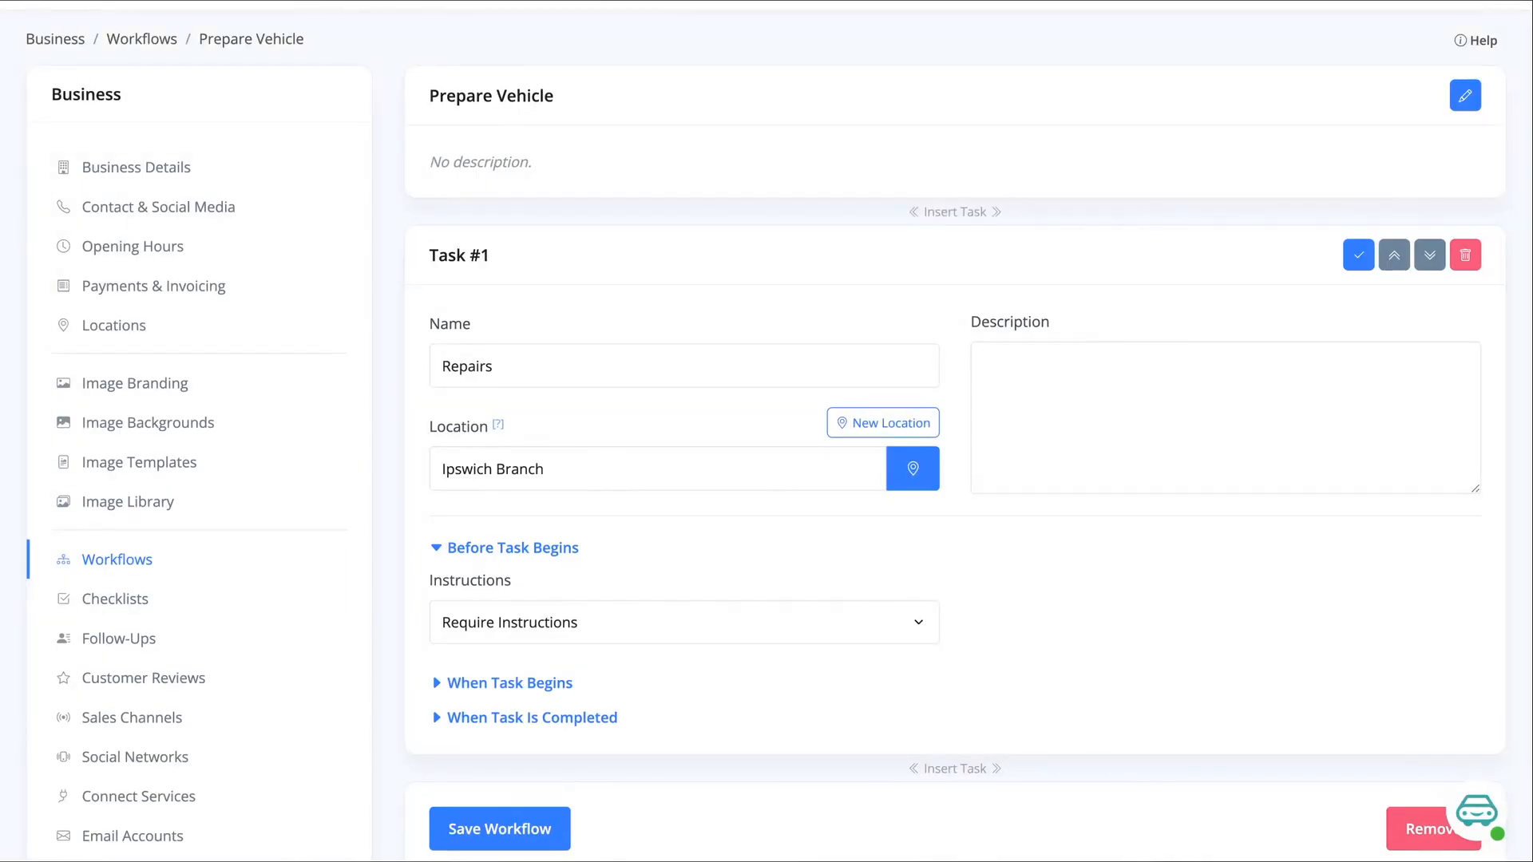
left_click(559, 551)
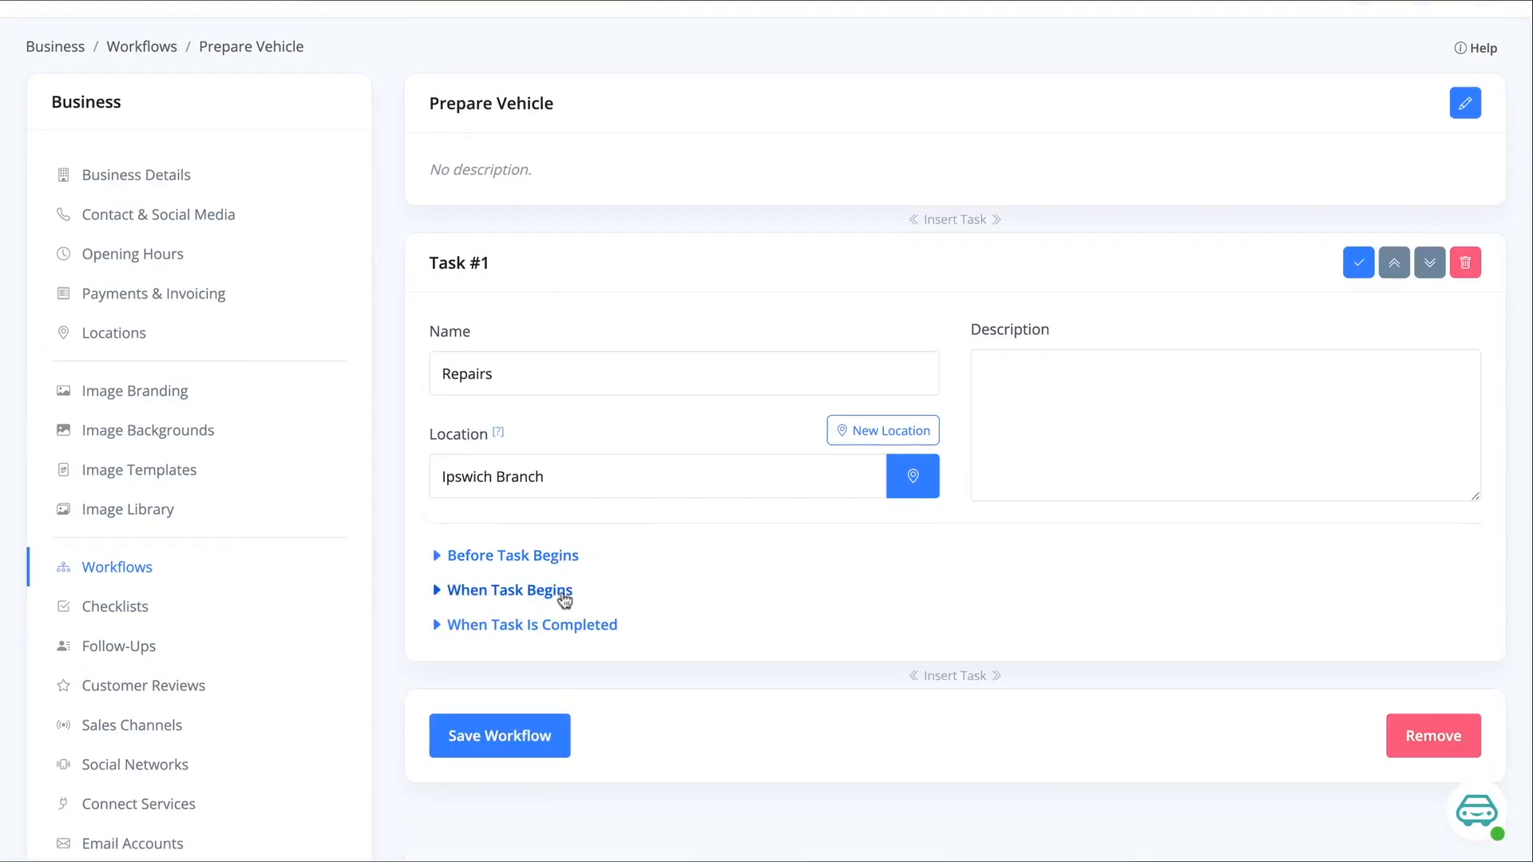
Set the ungrouped user and the Sales Team member as the users notified when the Repairs task begins
left_click(506, 593)
scroll(648, 579, "down", 1)
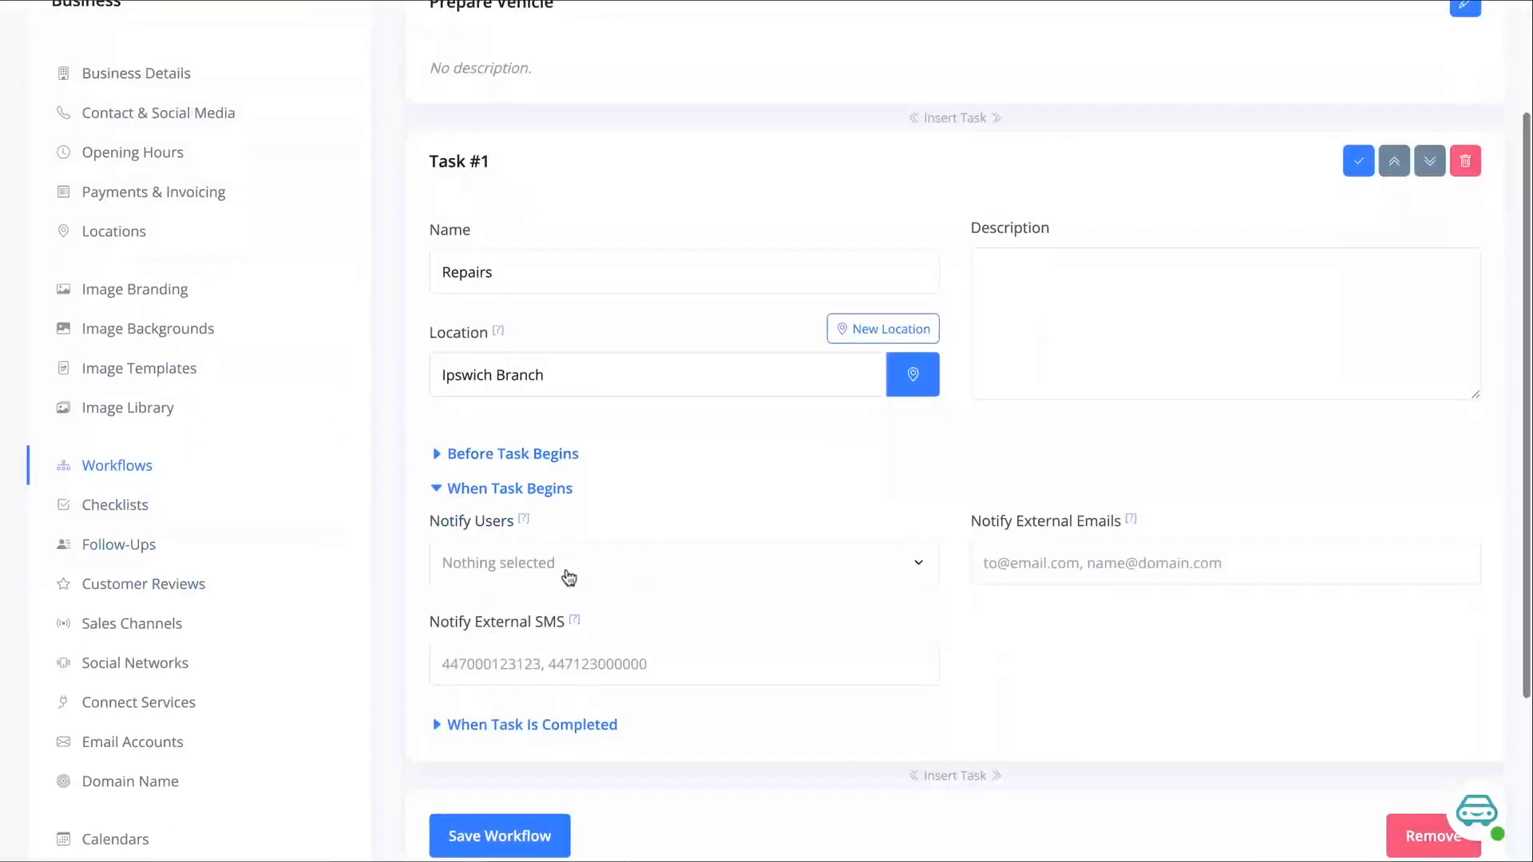
left_click(571, 568)
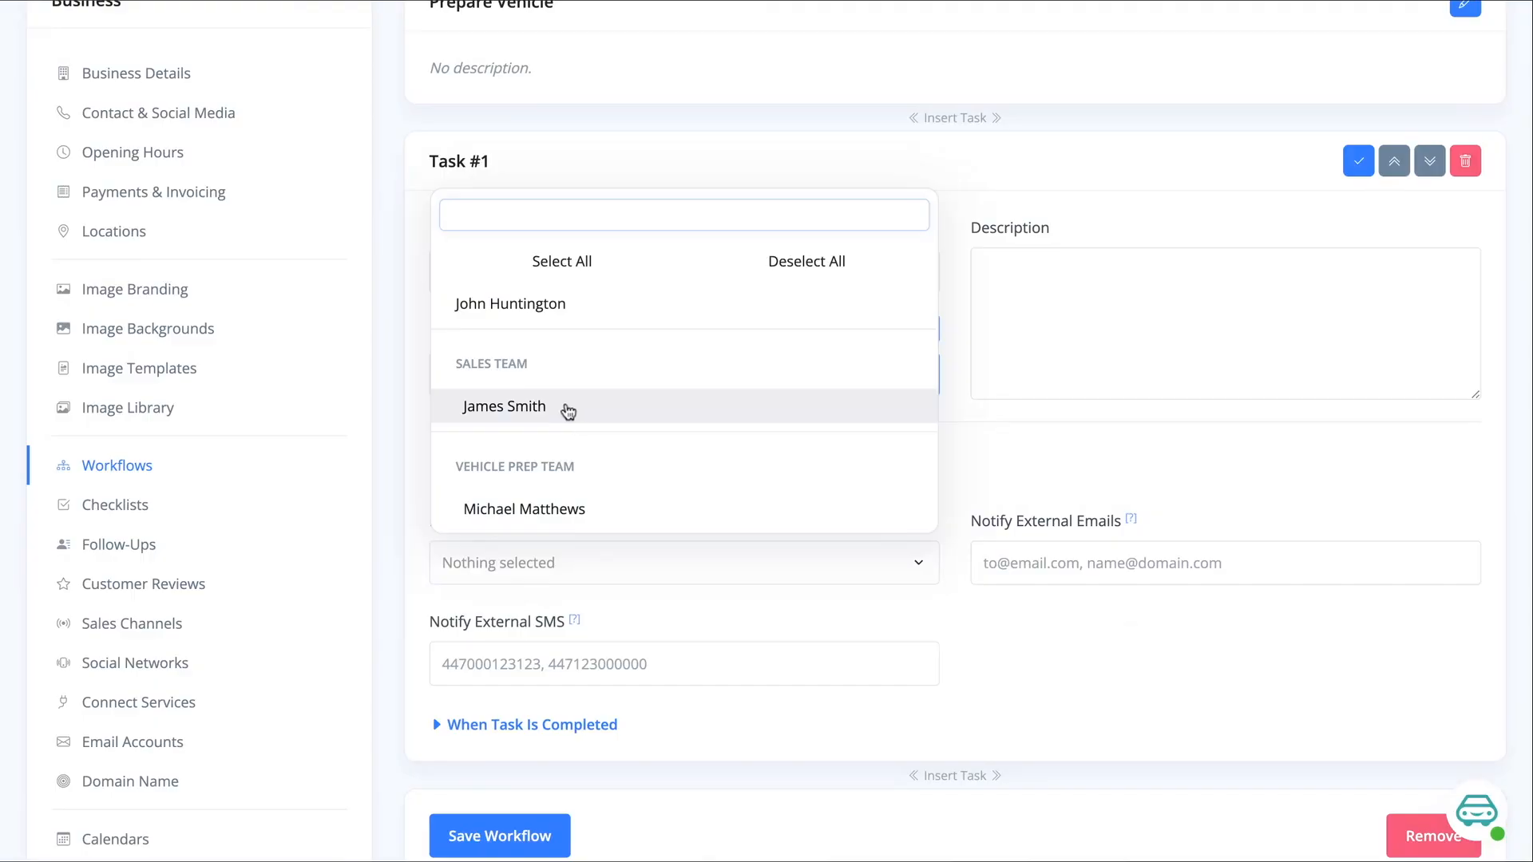
left_click(567, 409)
left_click(611, 316)
left_click(998, 443)
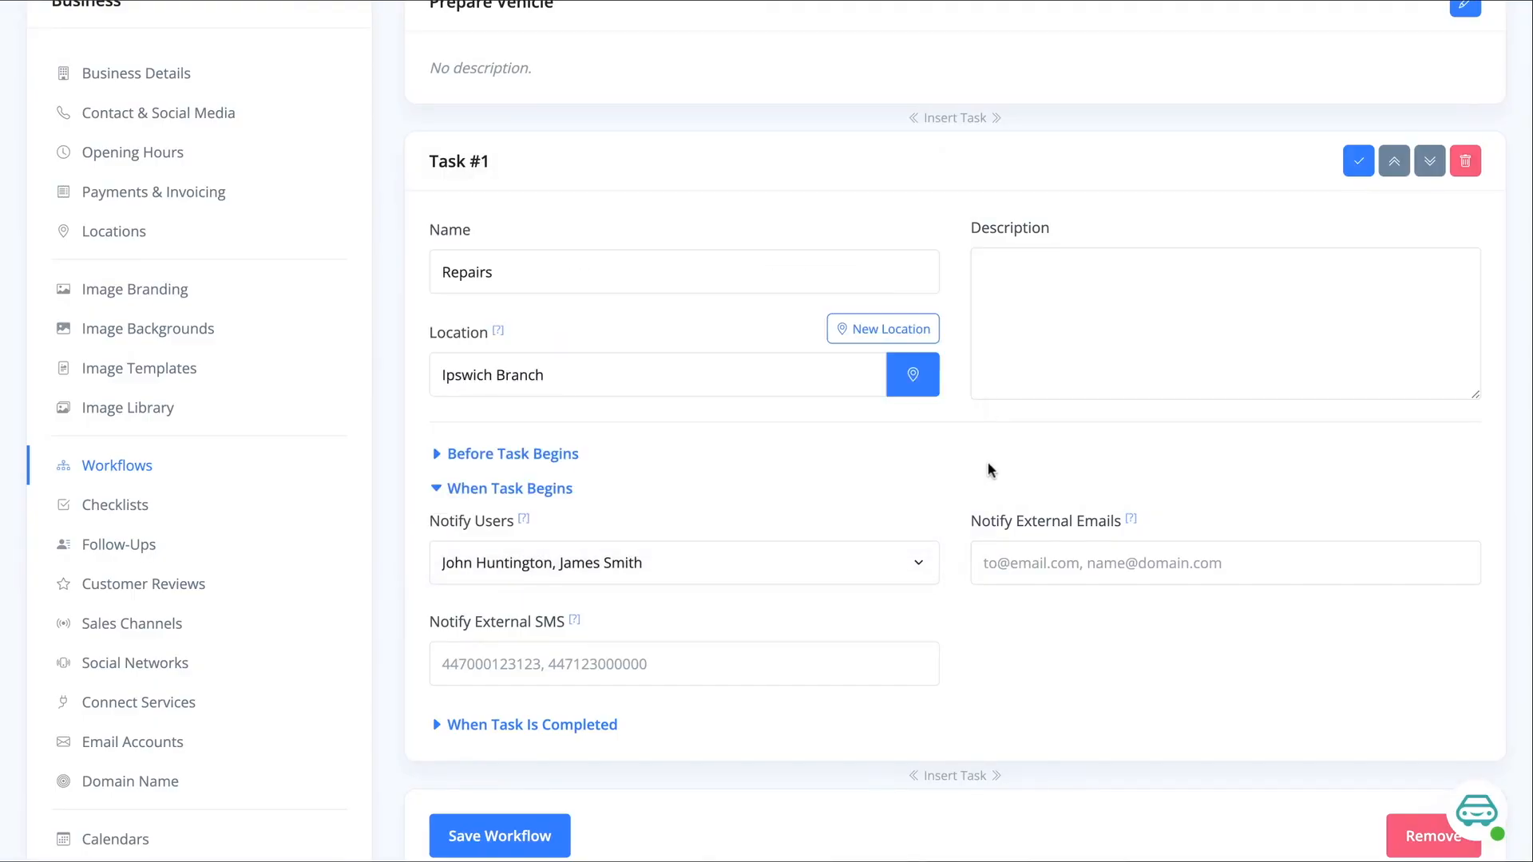
Set the Vehicle Prep Team member as the user notified when the Repairs task is completed
scroll(942, 455, "down", 1)
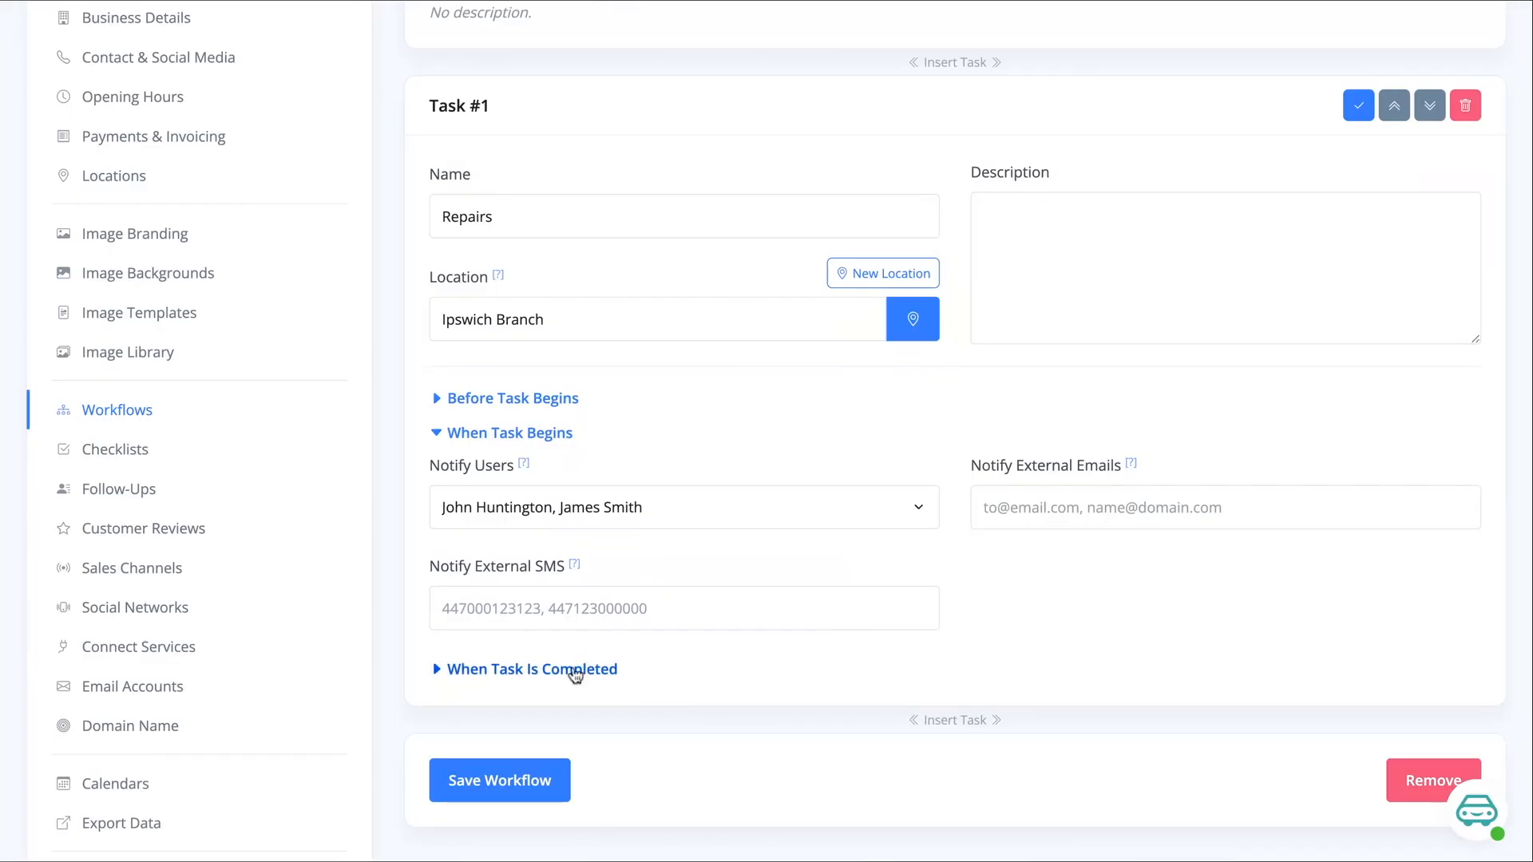
left_click(574, 674)
scroll(694, 602, "down", 3)
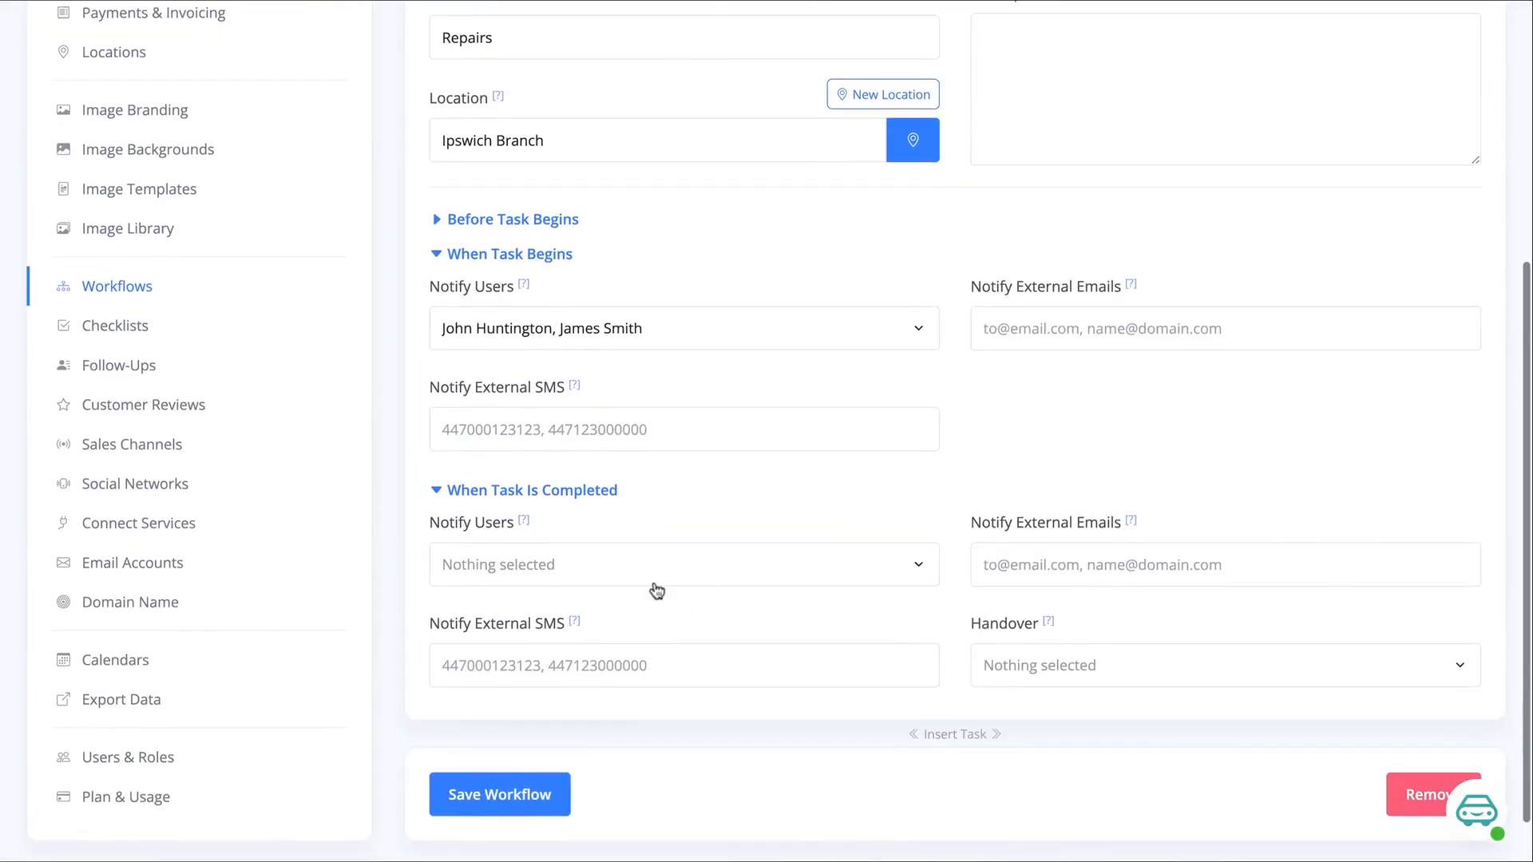
left_click(604, 569)
left_click(567, 519)
left_click(945, 619)
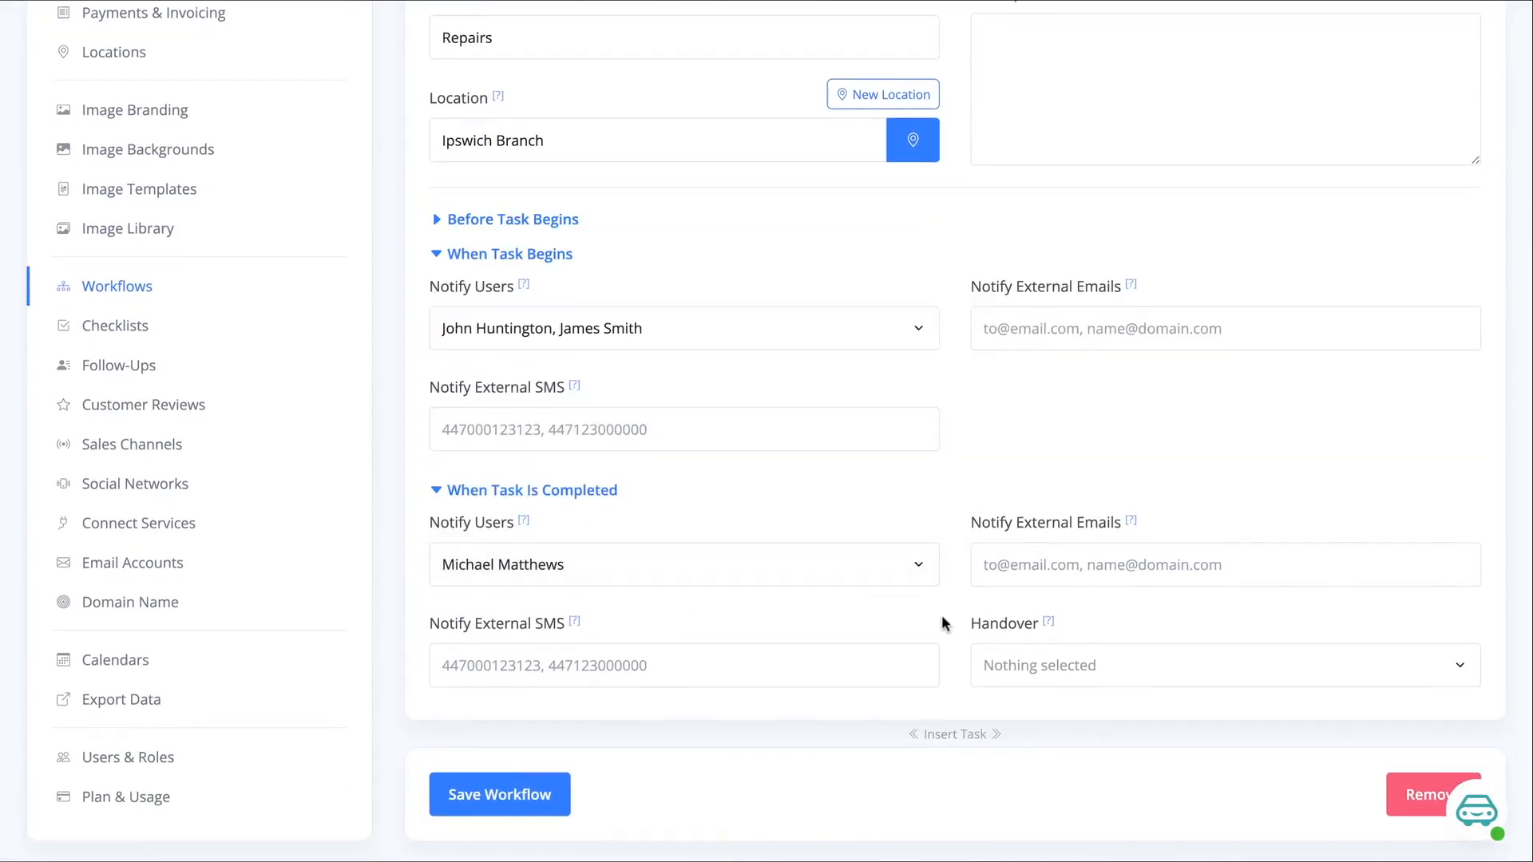
Require Electronic Signature and Condition Report as the Repairs task's handover, and save the workflow
left_click(1014, 665)
left_click(1016, 667)
left_click(1009, 663)
left_click(1040, 623)
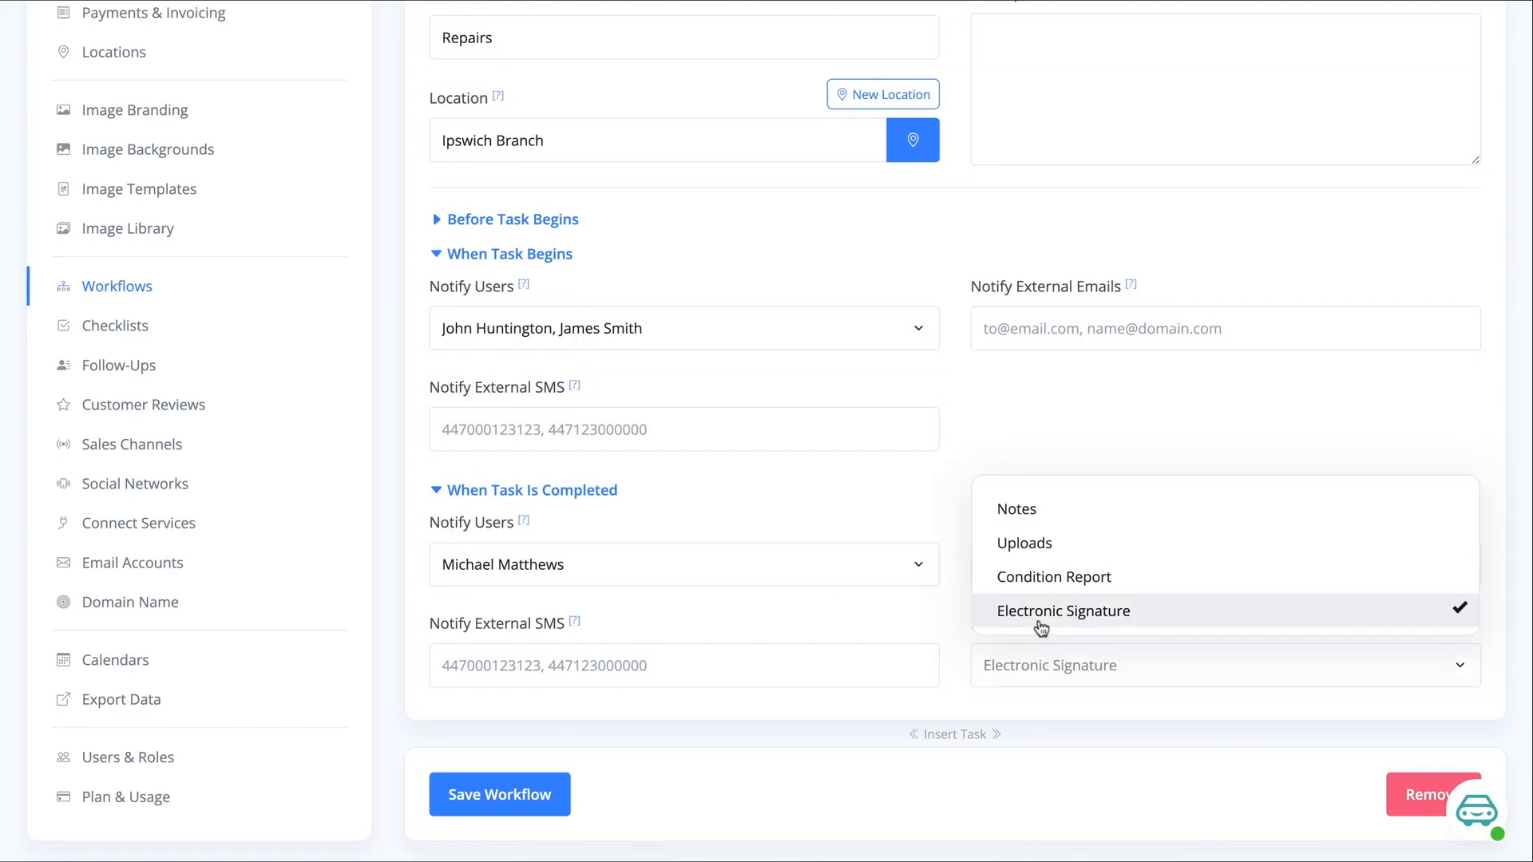
left_click(1075, 578)
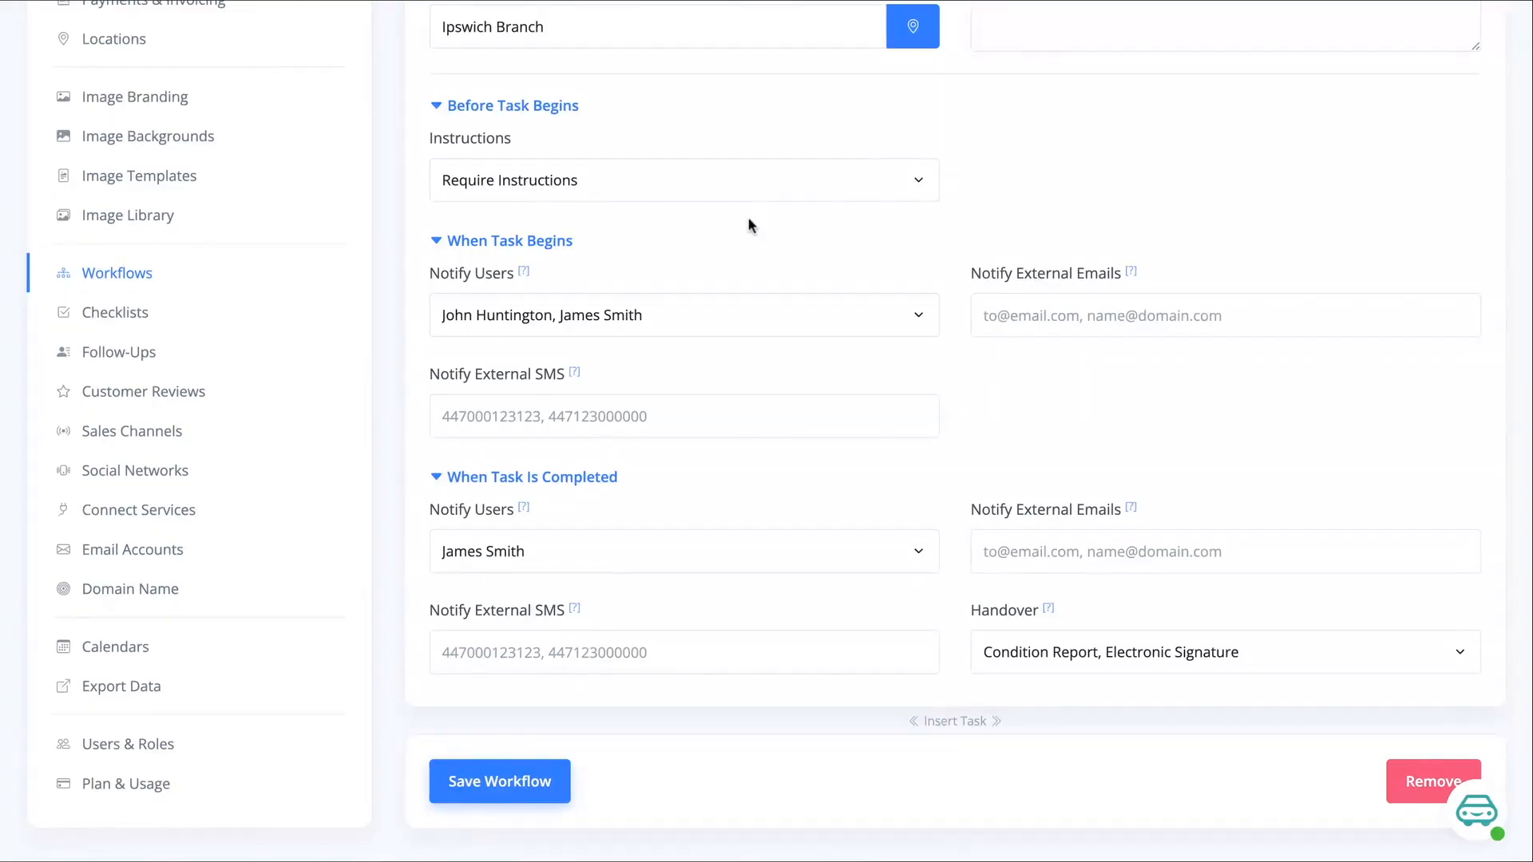
left_click(565, 771)
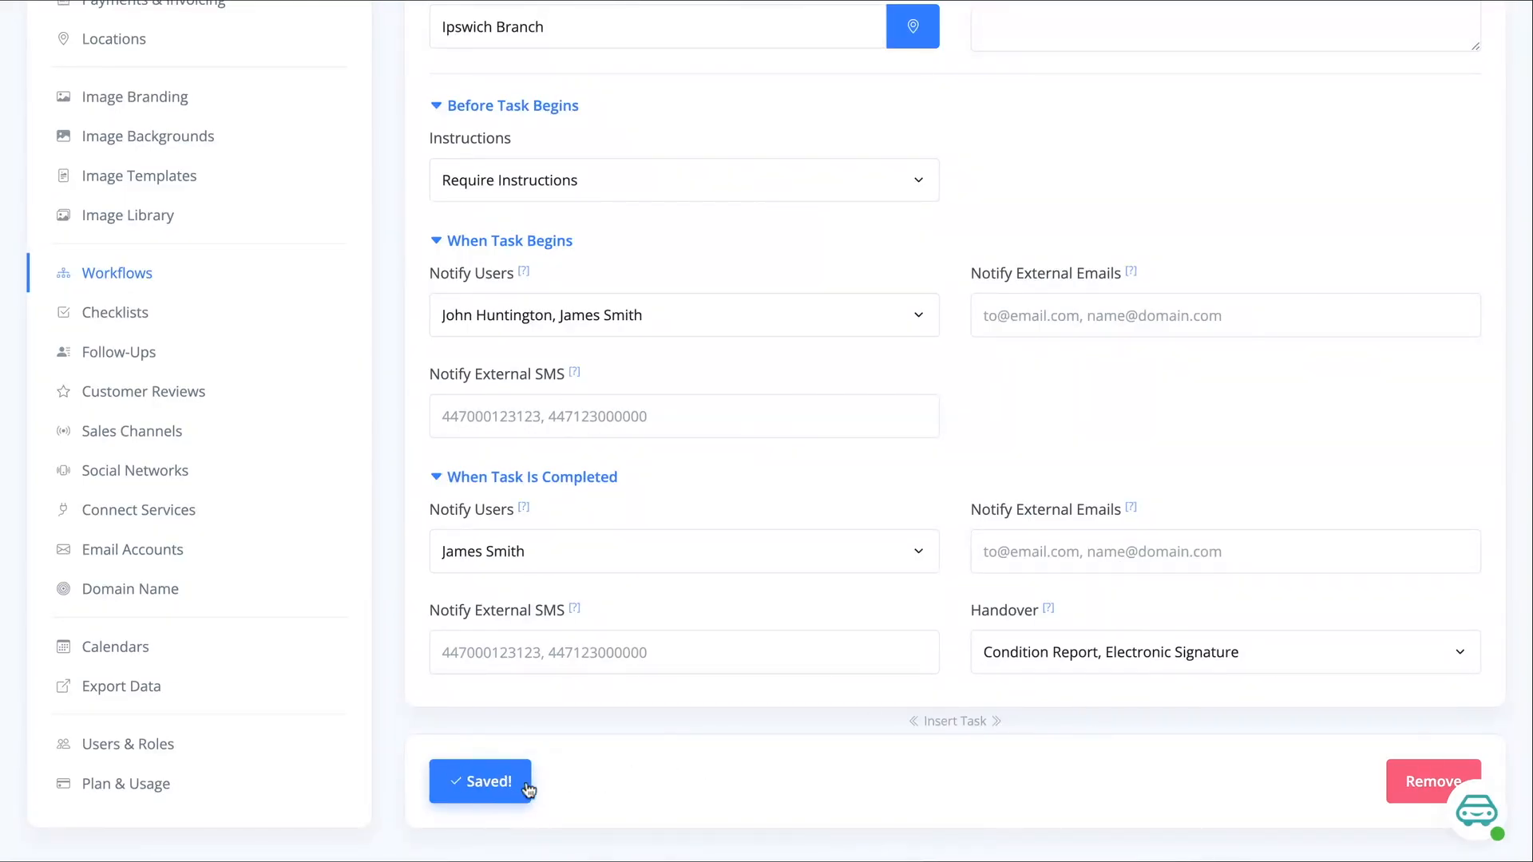
Insert a second task after Repairs, named MOT and located at Ipswich Branch
left_click(956, 724)
left_click(576, 519)
type("MOT")
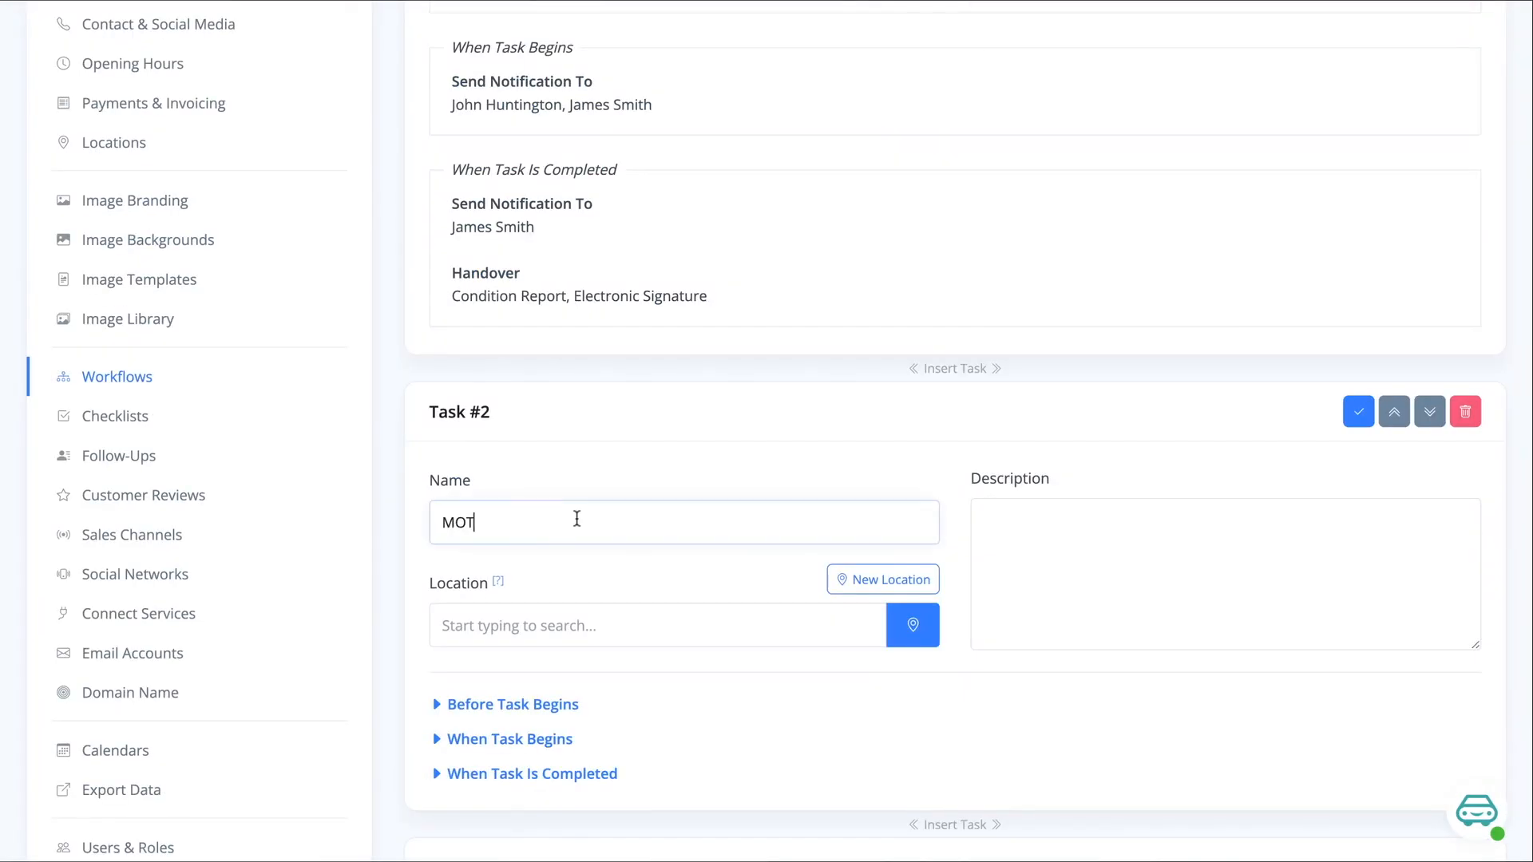
left_click(444, 606)
left_click(496, 693)
Set the Vehicle Prep Team member as the user notified when the MOT task begins
scroll(631, 575, "down", 2)
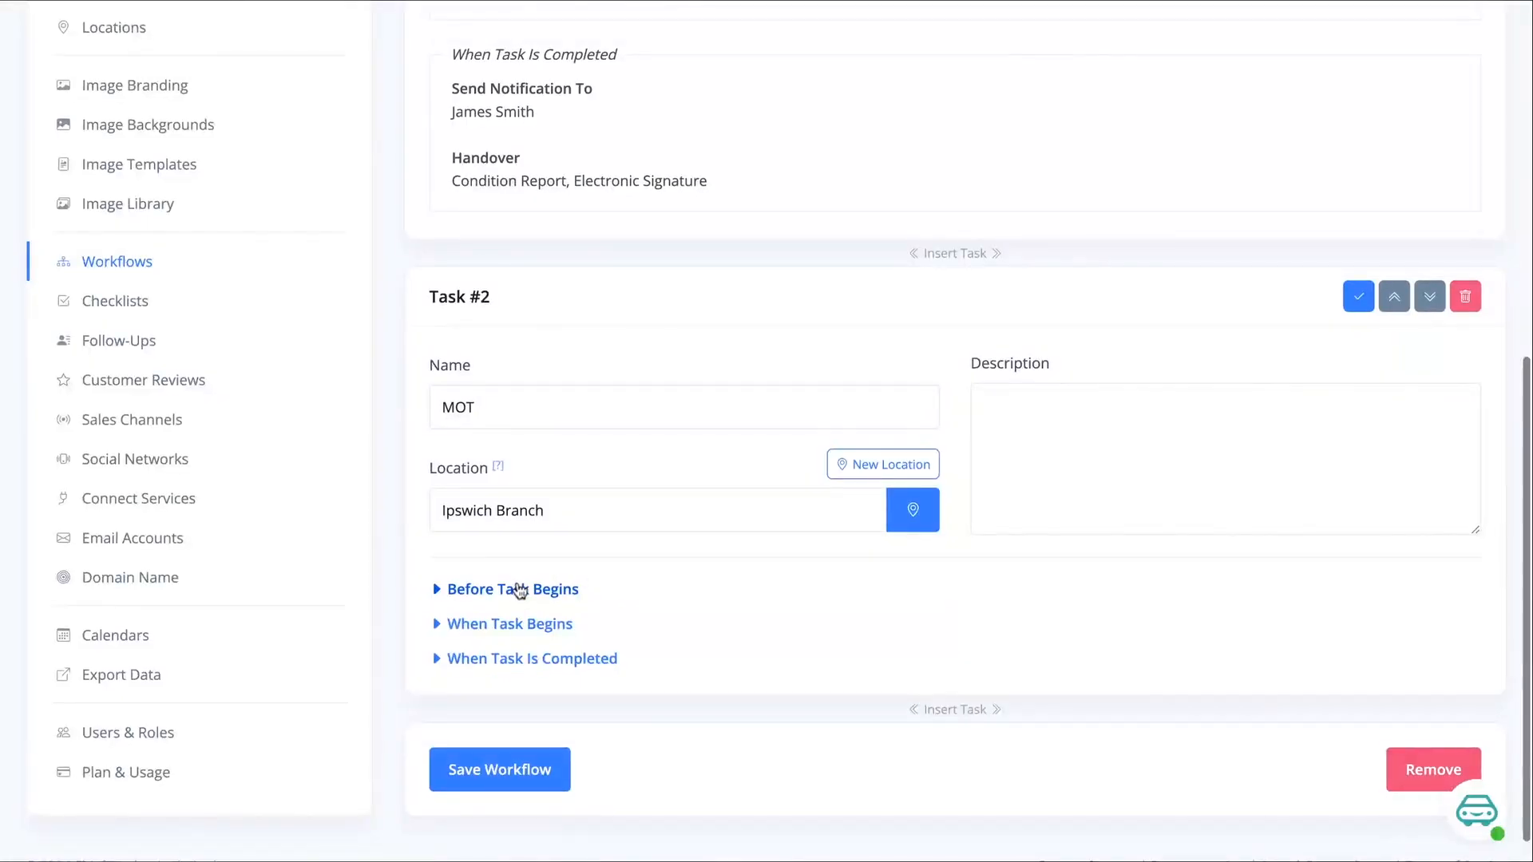
left_click(549, 589)
left_click(568, 595)
scroll(574, 602, "down", 1)
left_click(554, 594)
scroll(744, 571, "down", 2)
left_click(595, 568)
left_click(580, 513)
left_click(994, 438)
Require an Electronic Signature handover when the MOT task is completed, and save the workflow
scroll(698, 561, "down", 2)
left_click(589, 622)
scroll(1177, 588, "down", 4)
left_click(1027, 615)
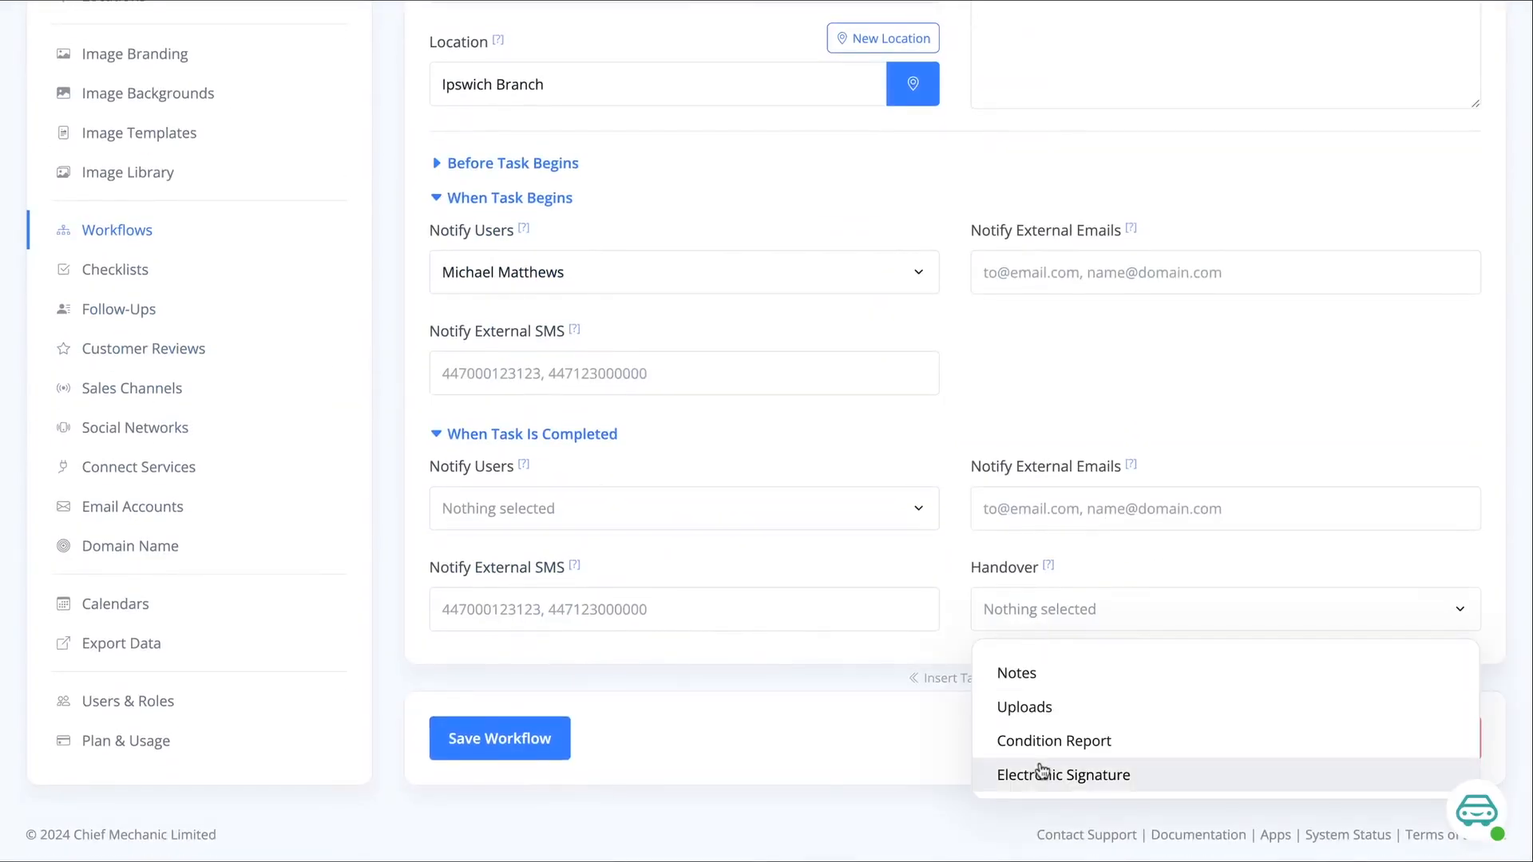
left_click(1029, 768)
left_click(930, 566)
left_click(559, 740)
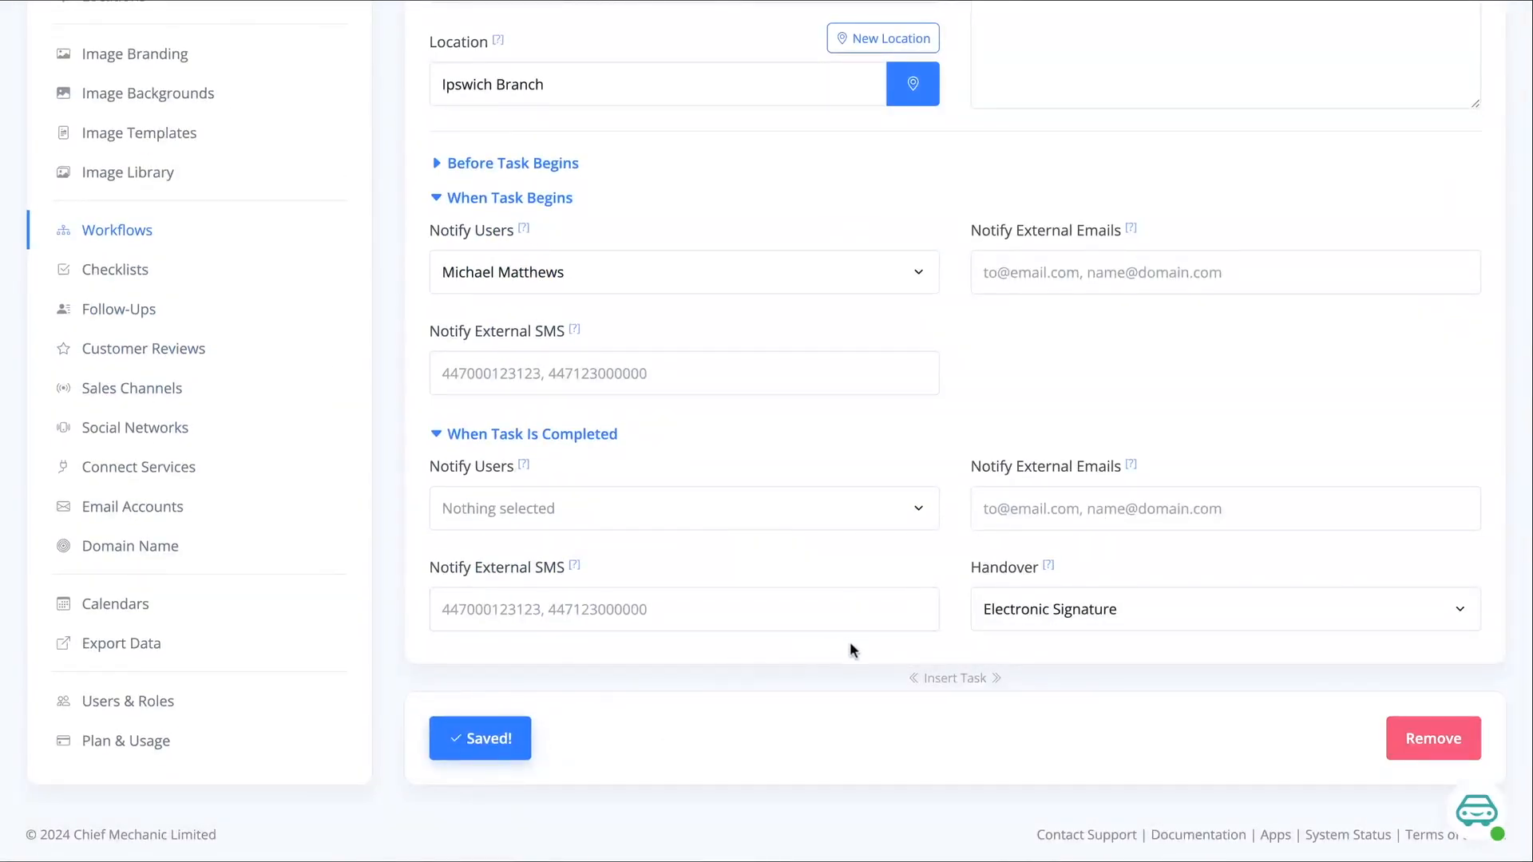
Insert a third task after MOT, named Valet and located at Ipswich Branch, and save the workflow
left_click(934, 680)
left_click(577, 476)
type("Valet")
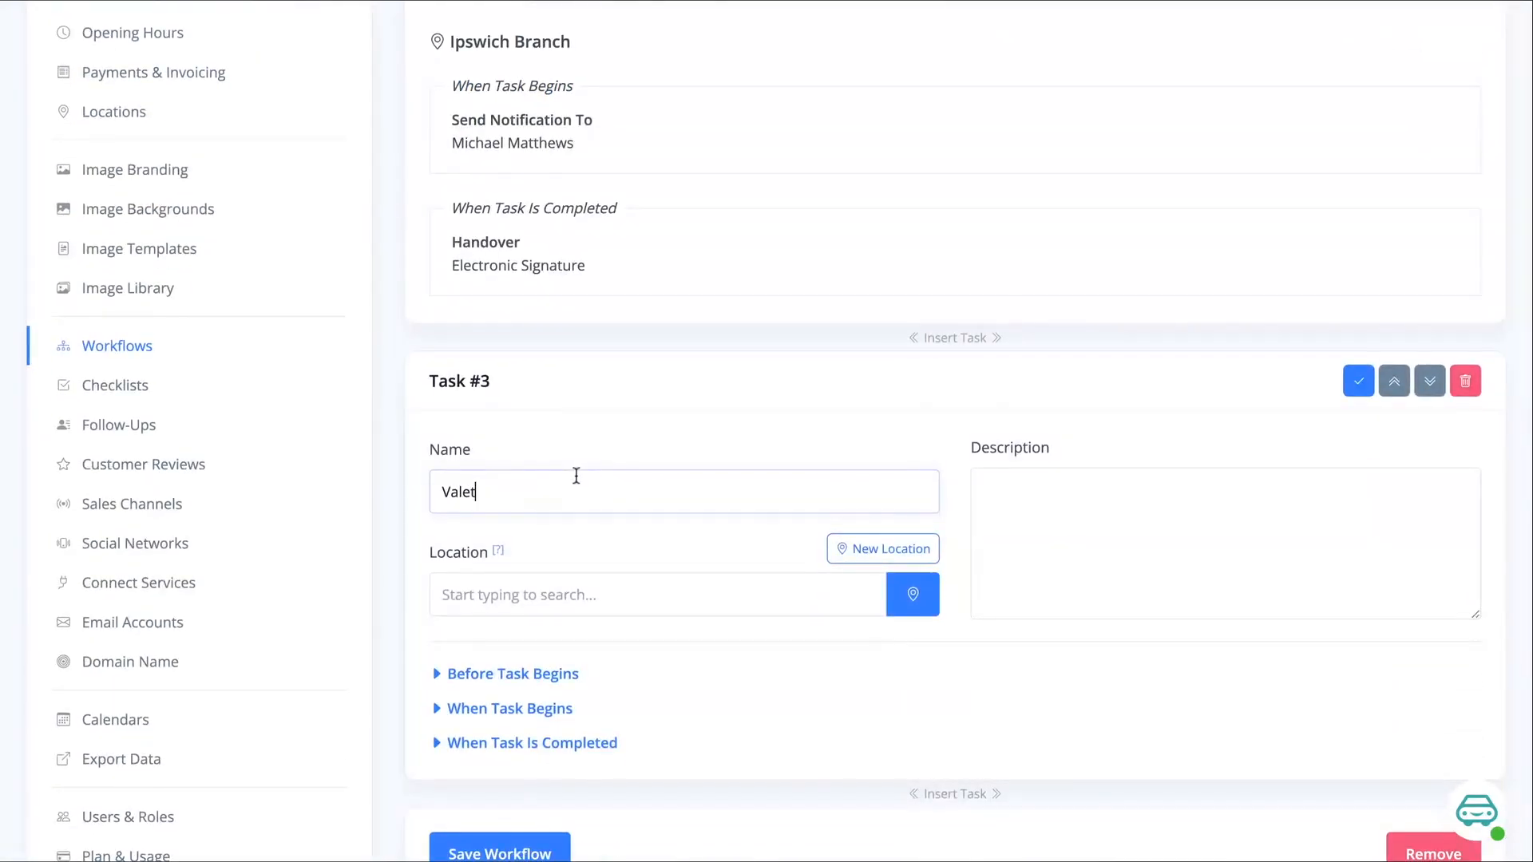
left_click(488, 588)
left_click(474, 657)
scroll(670, 642, "down", 2)
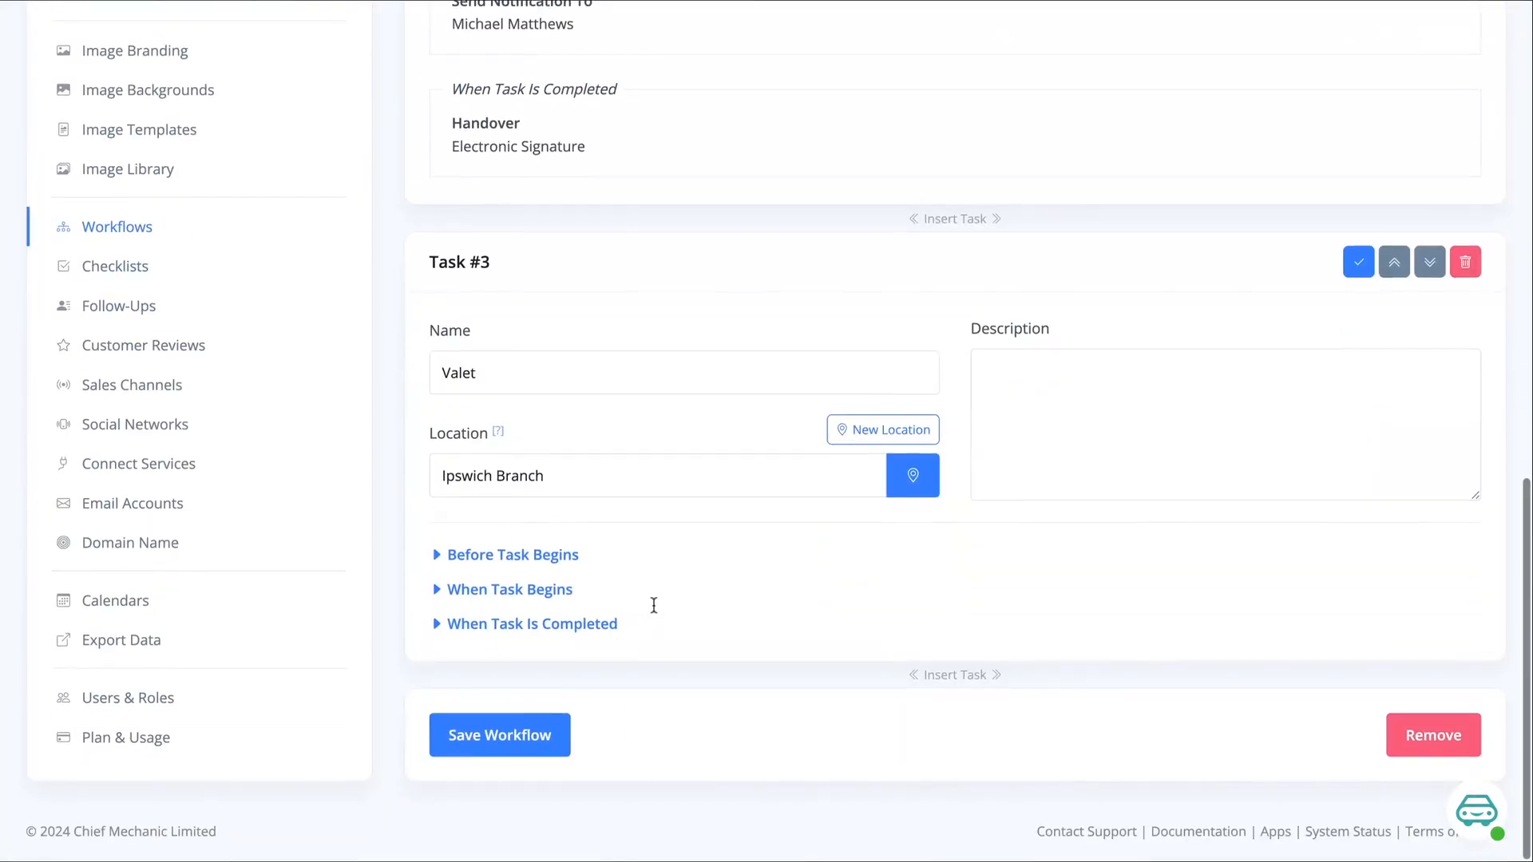
left_click(505, 741)
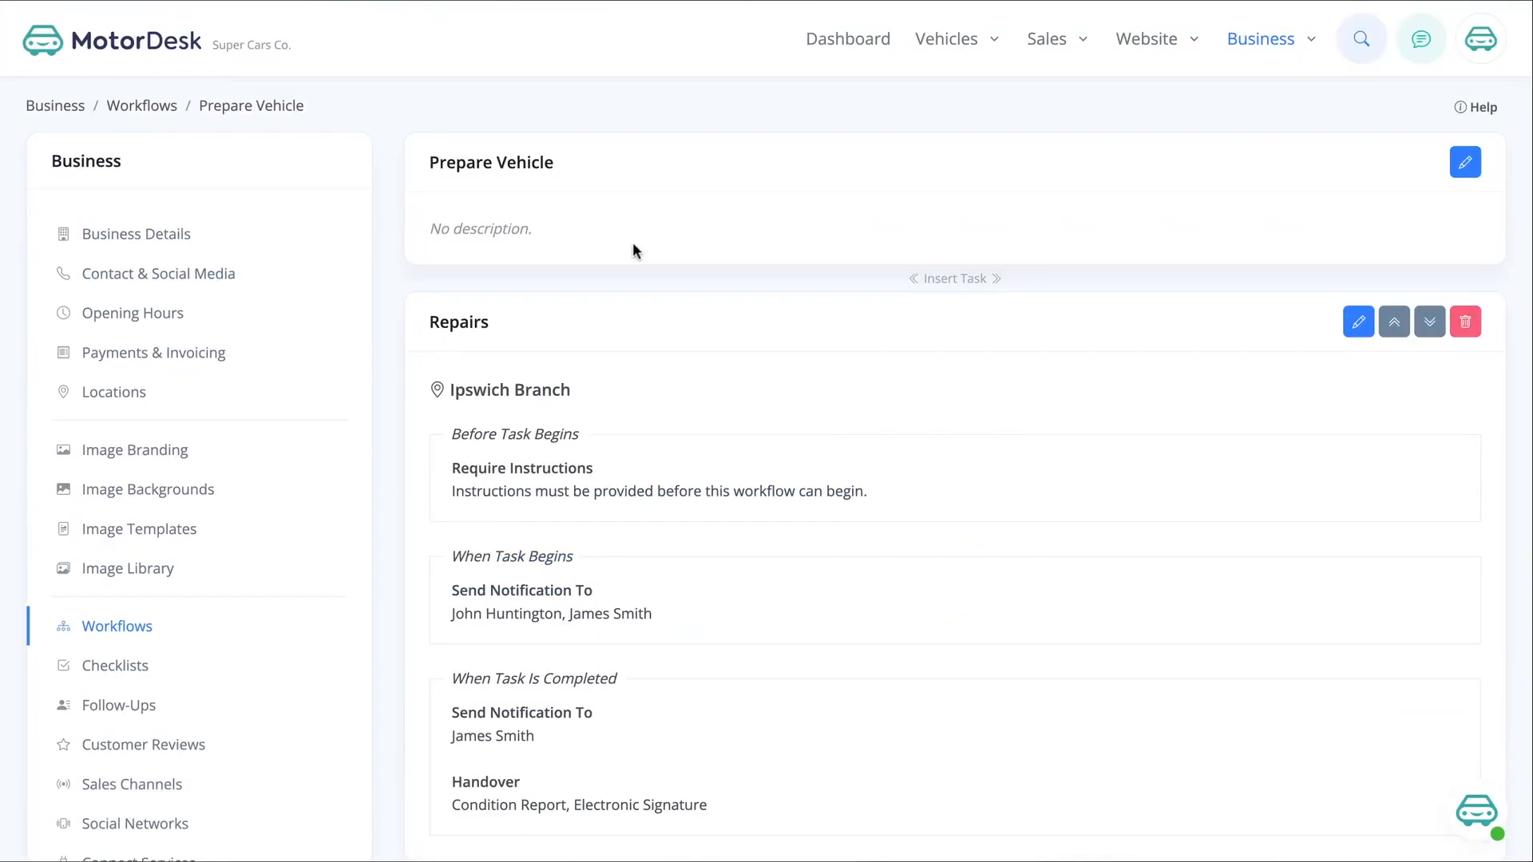
Review the tasks of the Prepare Vehicle workflow and return to the list of workflows
scroll(563, 161, "down", 5)
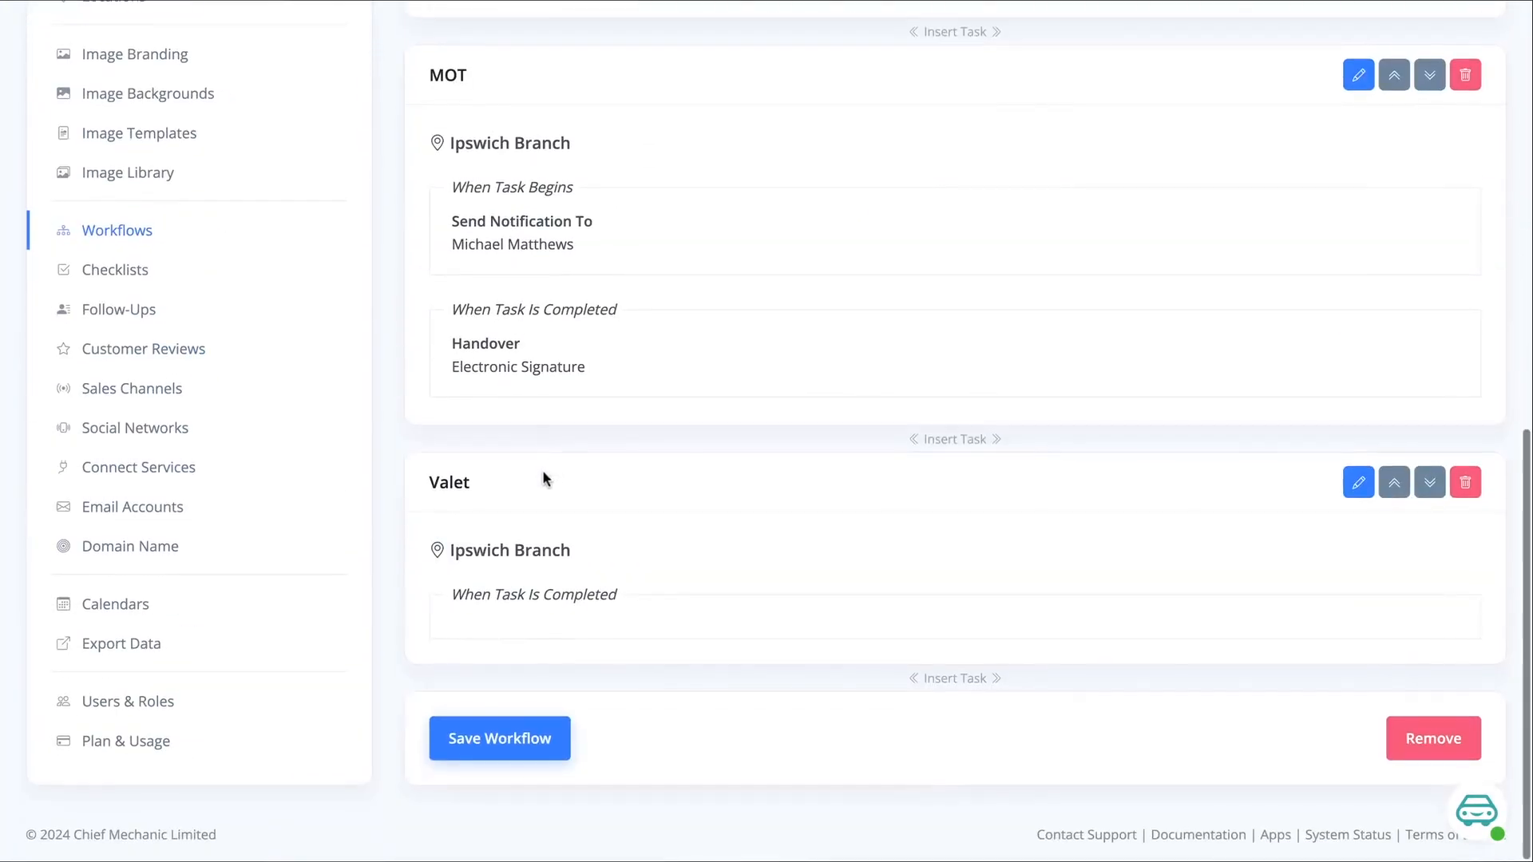
scroll(1138, 597, "up", 5)
left_click(1259, 46)
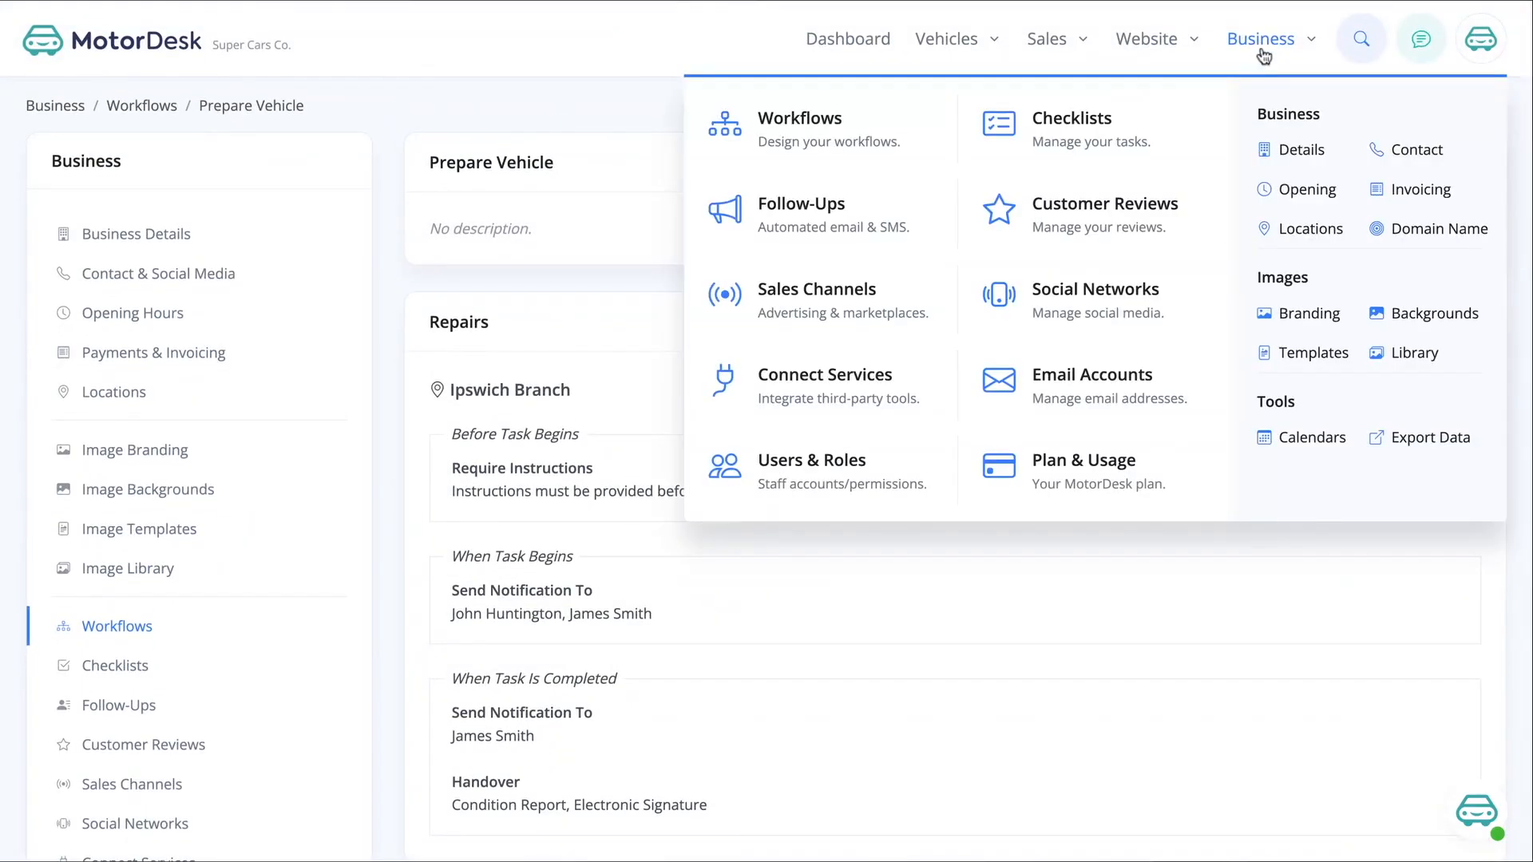
left_click(838, 144)
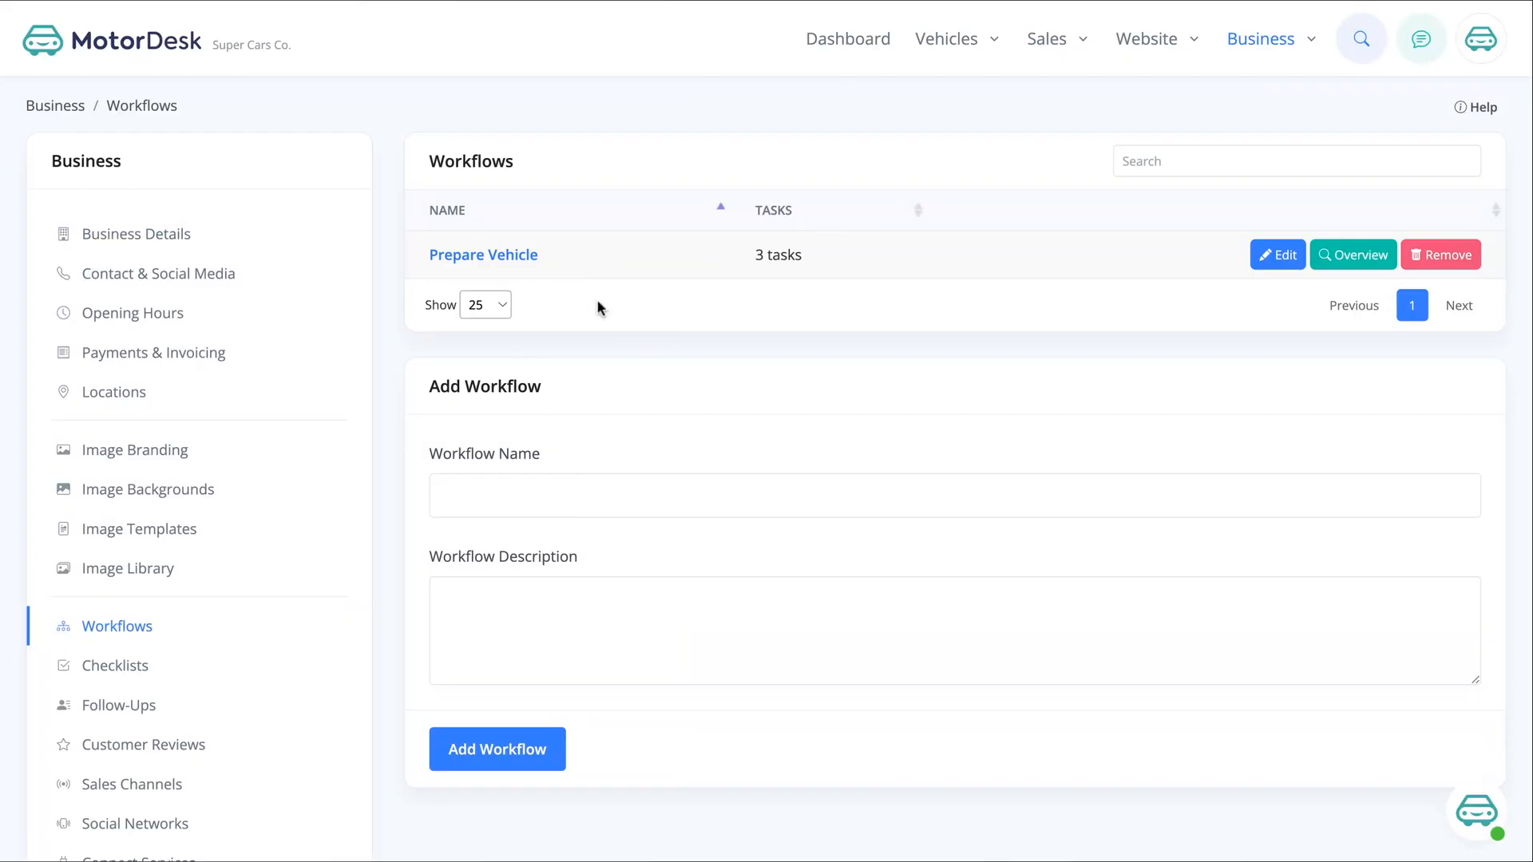
Browse the vehicle stock and open the workflow settings of the Audi A4 Avant
left_click(950, 39)
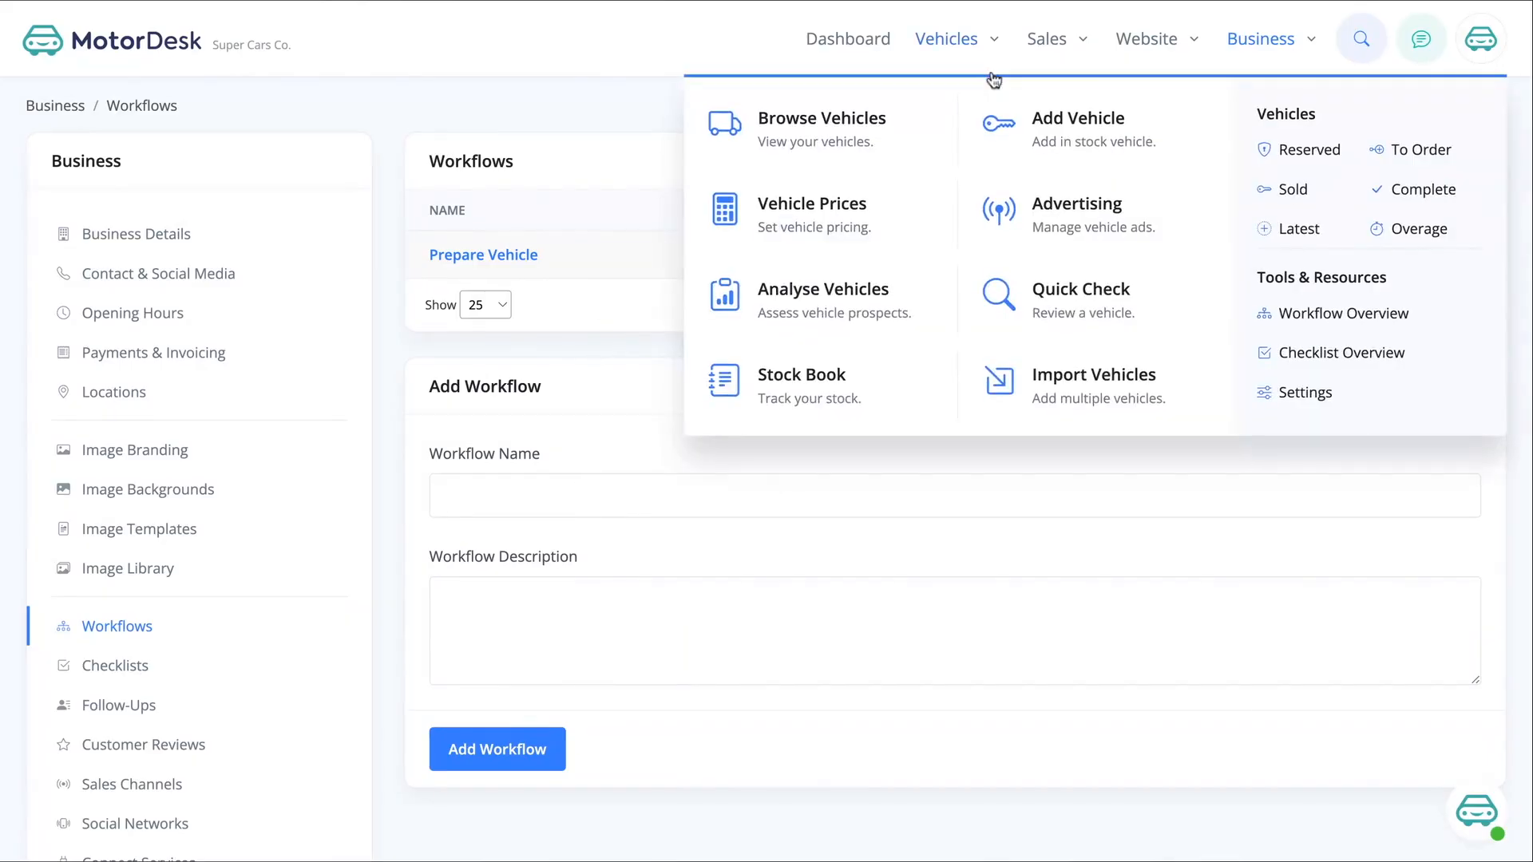
left_click(866, 150)
scroll(832, 386, "down", 3)
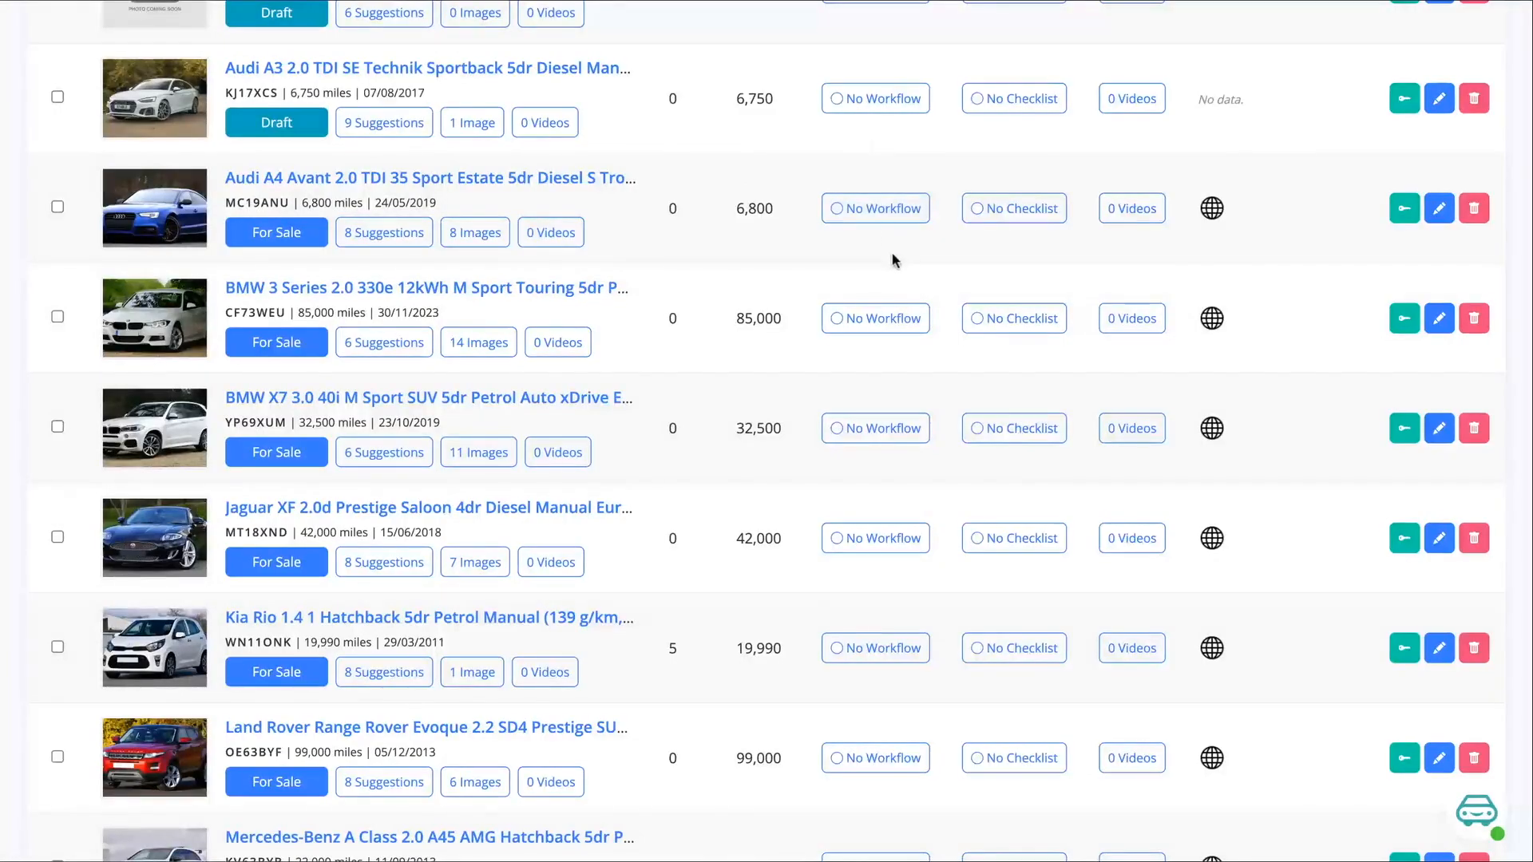
left_click(879, 208)
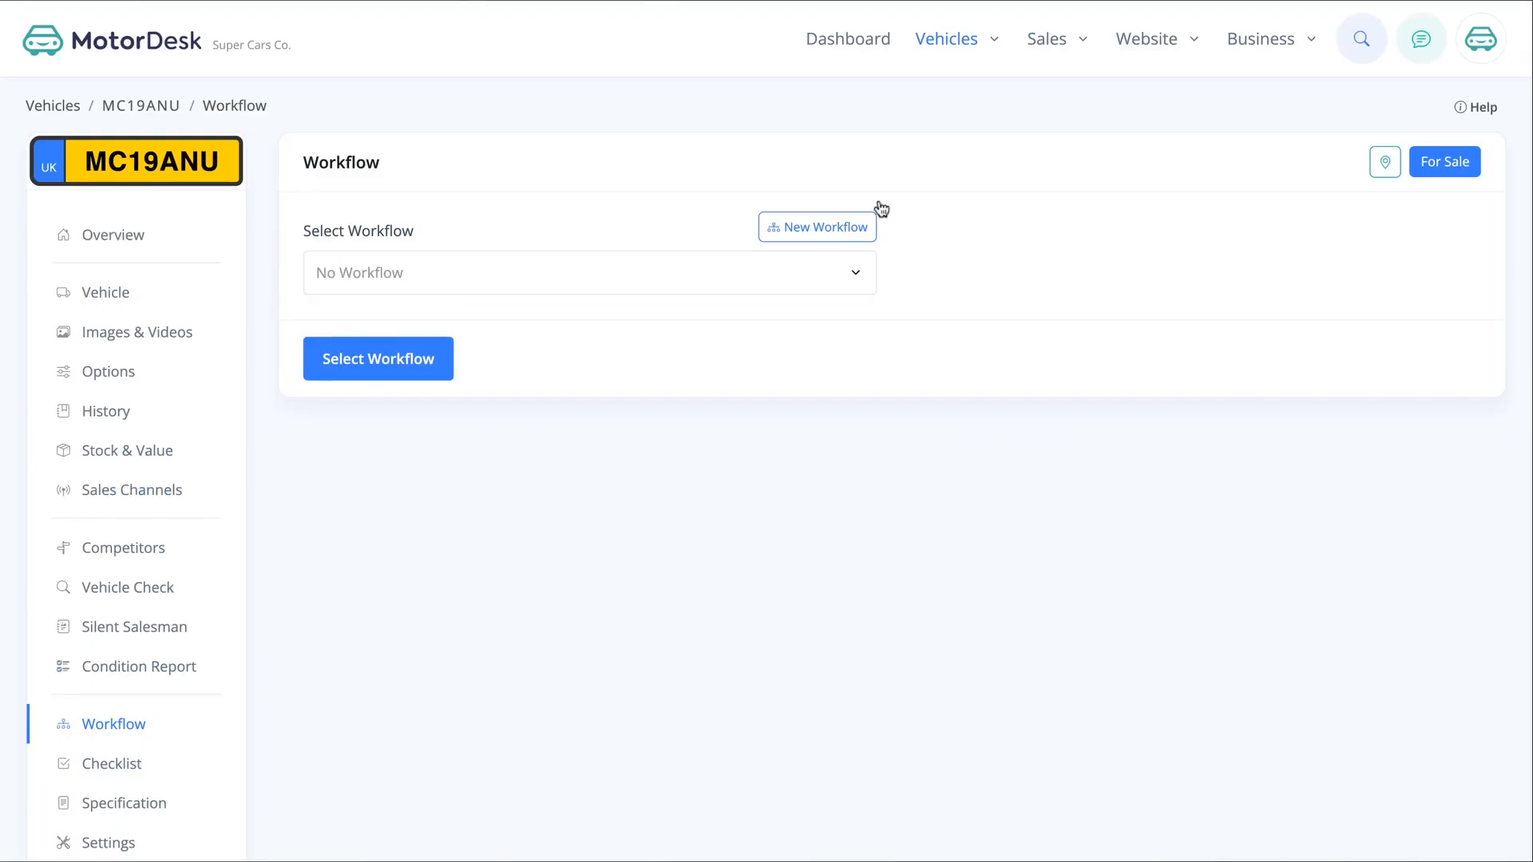
Assign the Prepare Vehicle workflow to the Audi A4 Avant
left_click(565, 284)
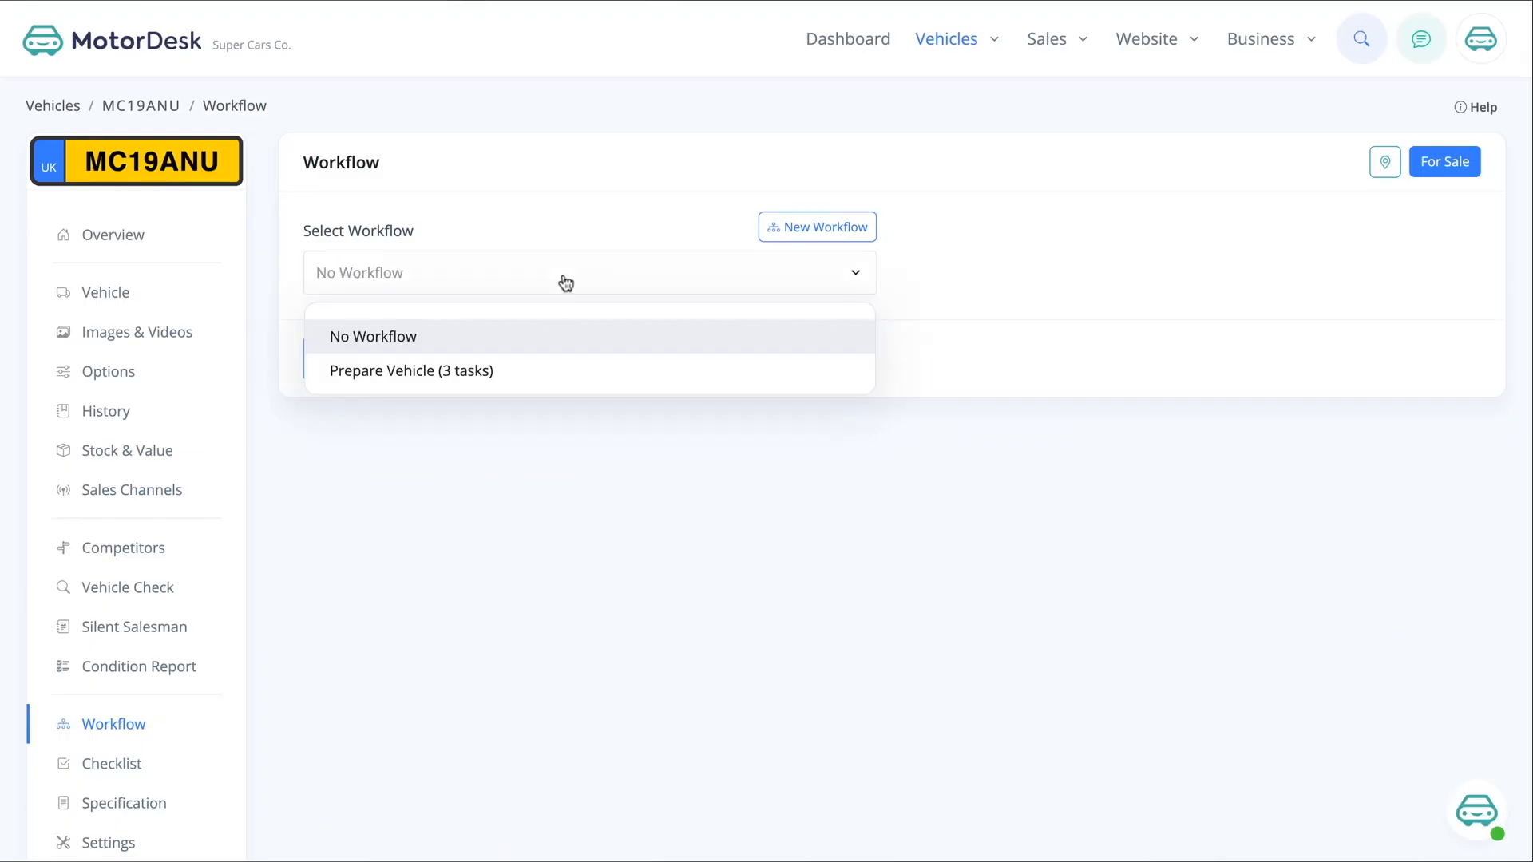
left_click(442, 372)
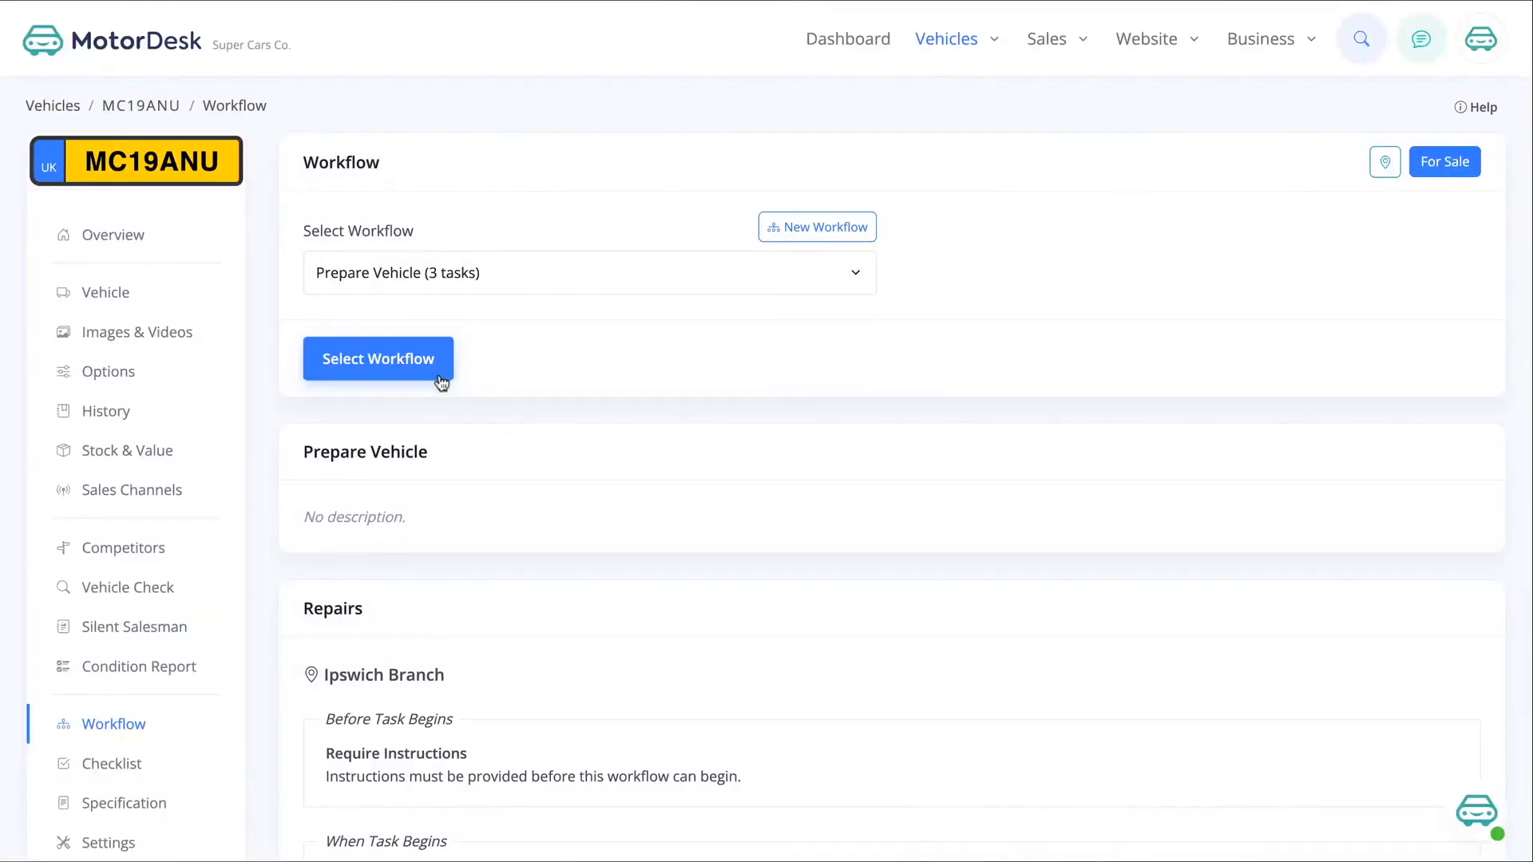
left_click(404, 368)
left_click(404, 375)
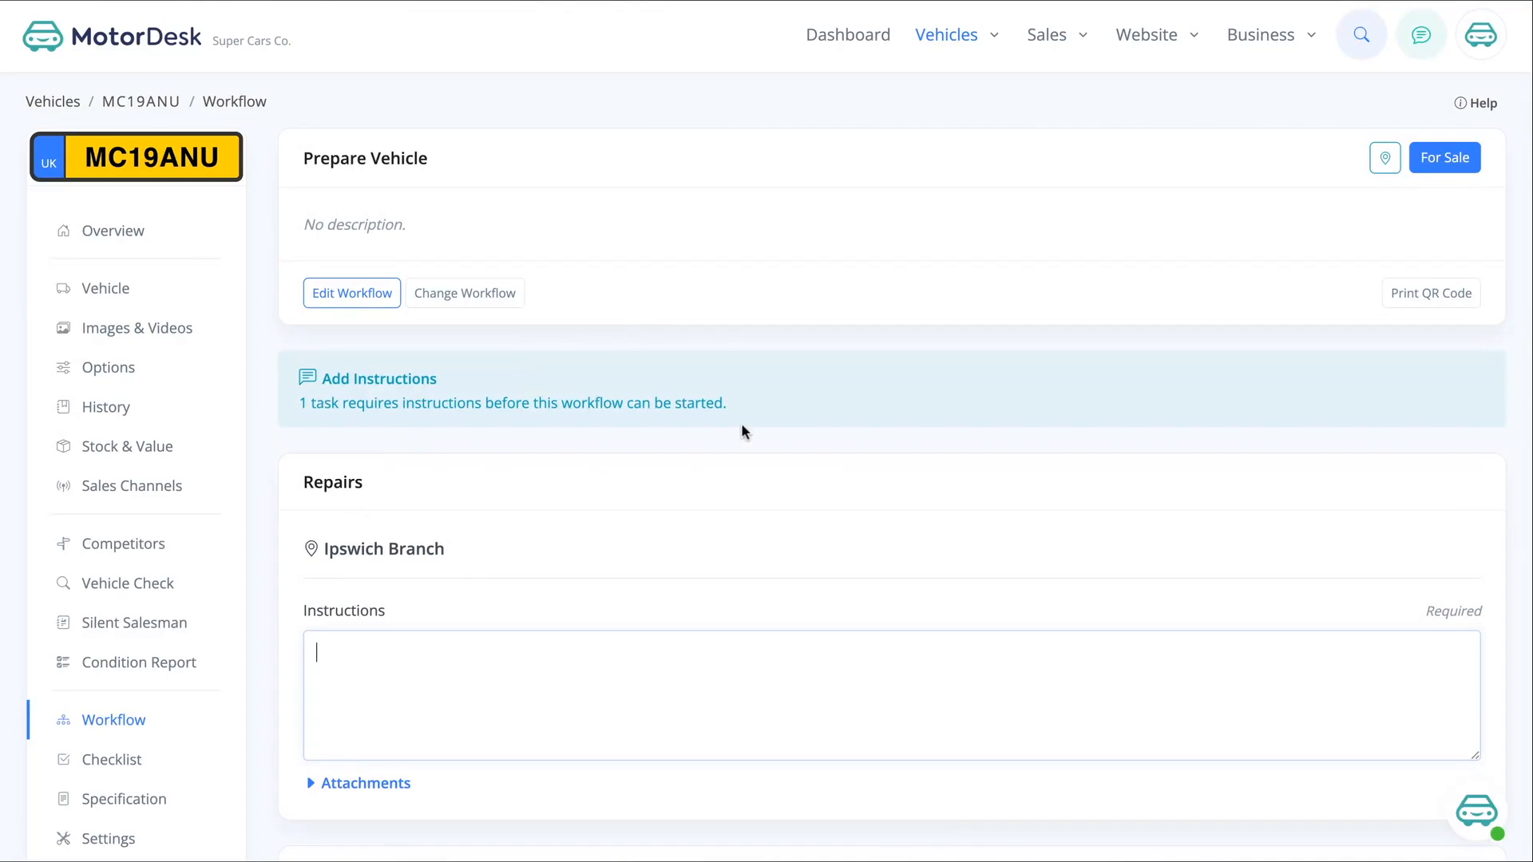
Enter "Repair front bumper" as the required instructions for the Repairs task
scroll(417, 675, "down", 1)
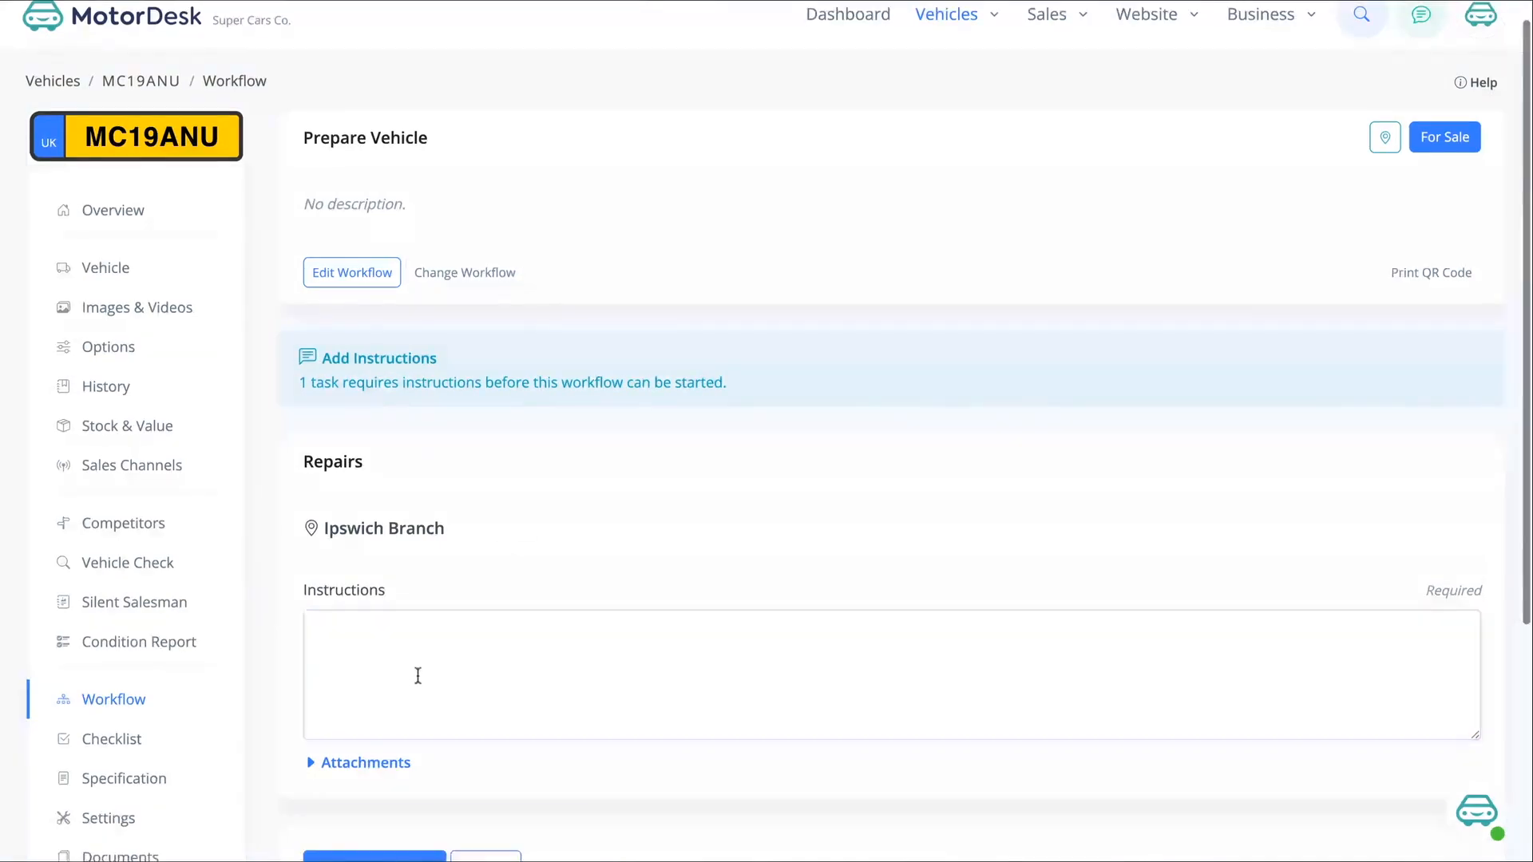
type("epair ")
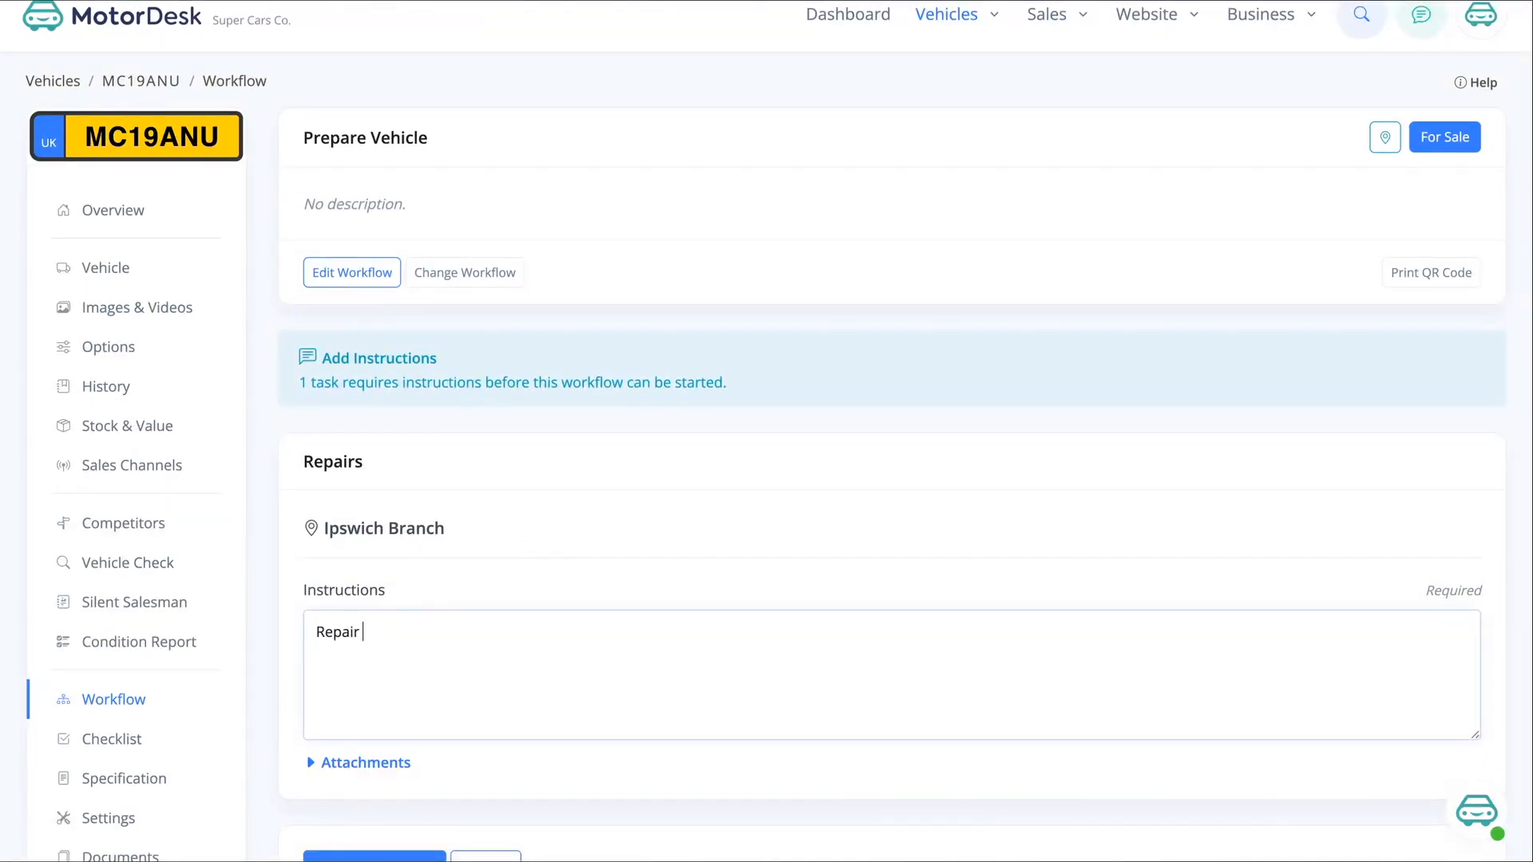
type("front bumper")
scroll(535, 566, "down", 2)
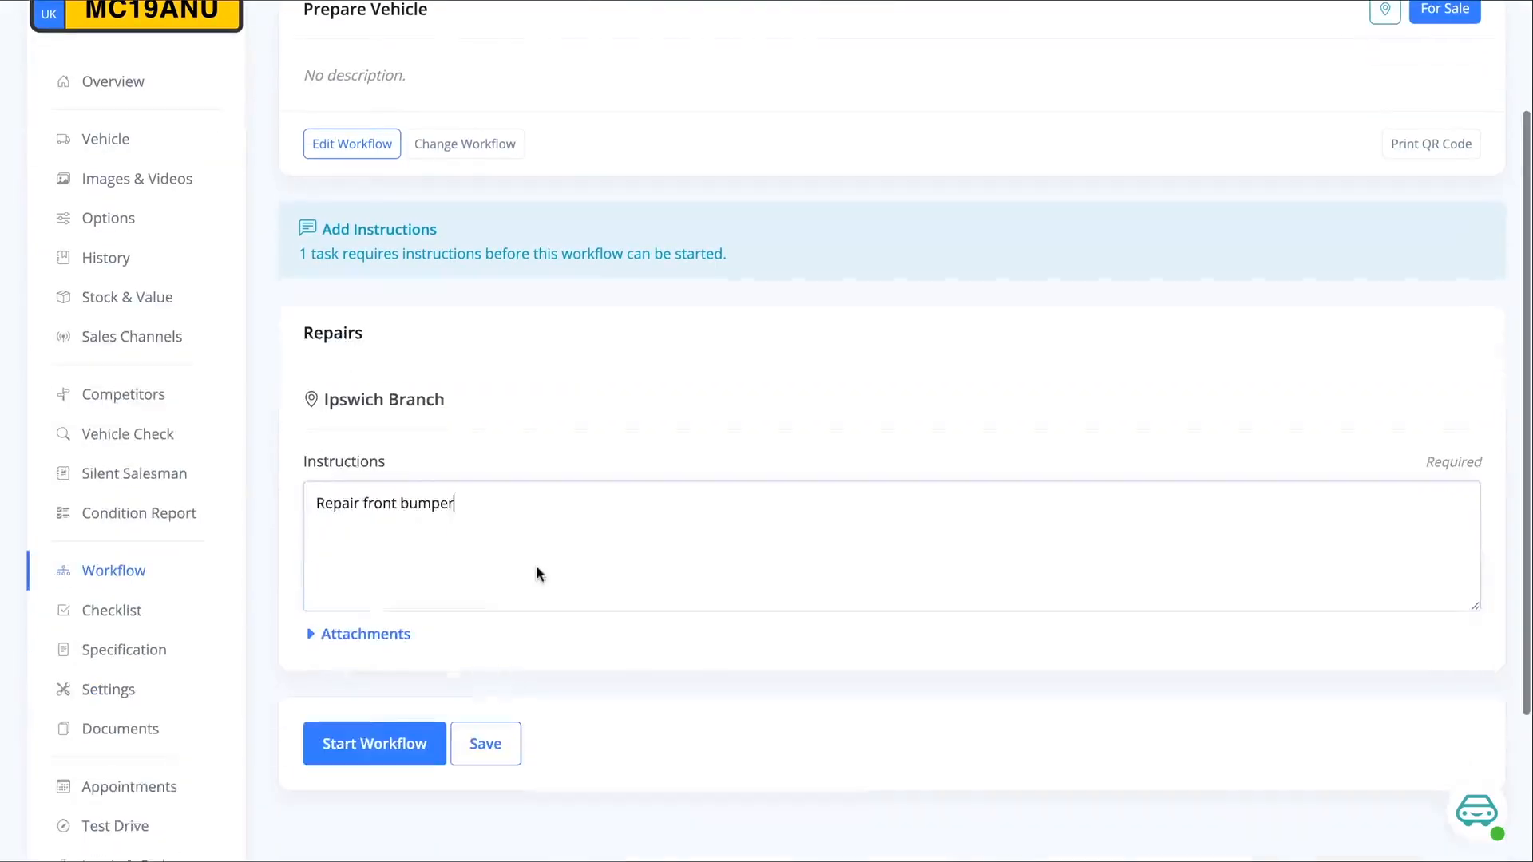
Show the attachments area of the Repairs task and start the Prepare Vehicle workflow
left_click(365, 634)
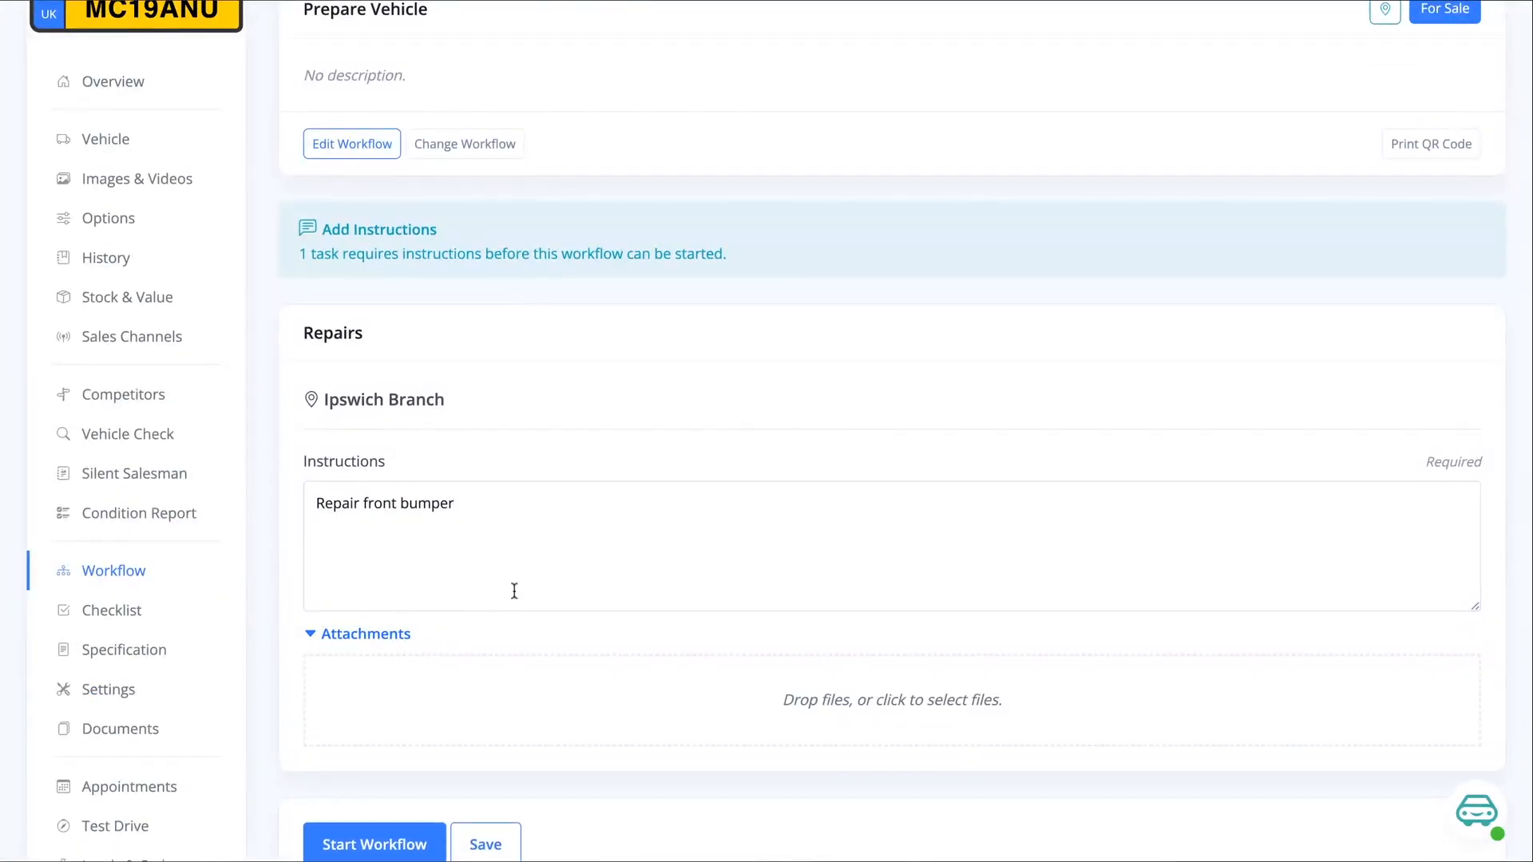
scroll(513, 588, "down", 2)
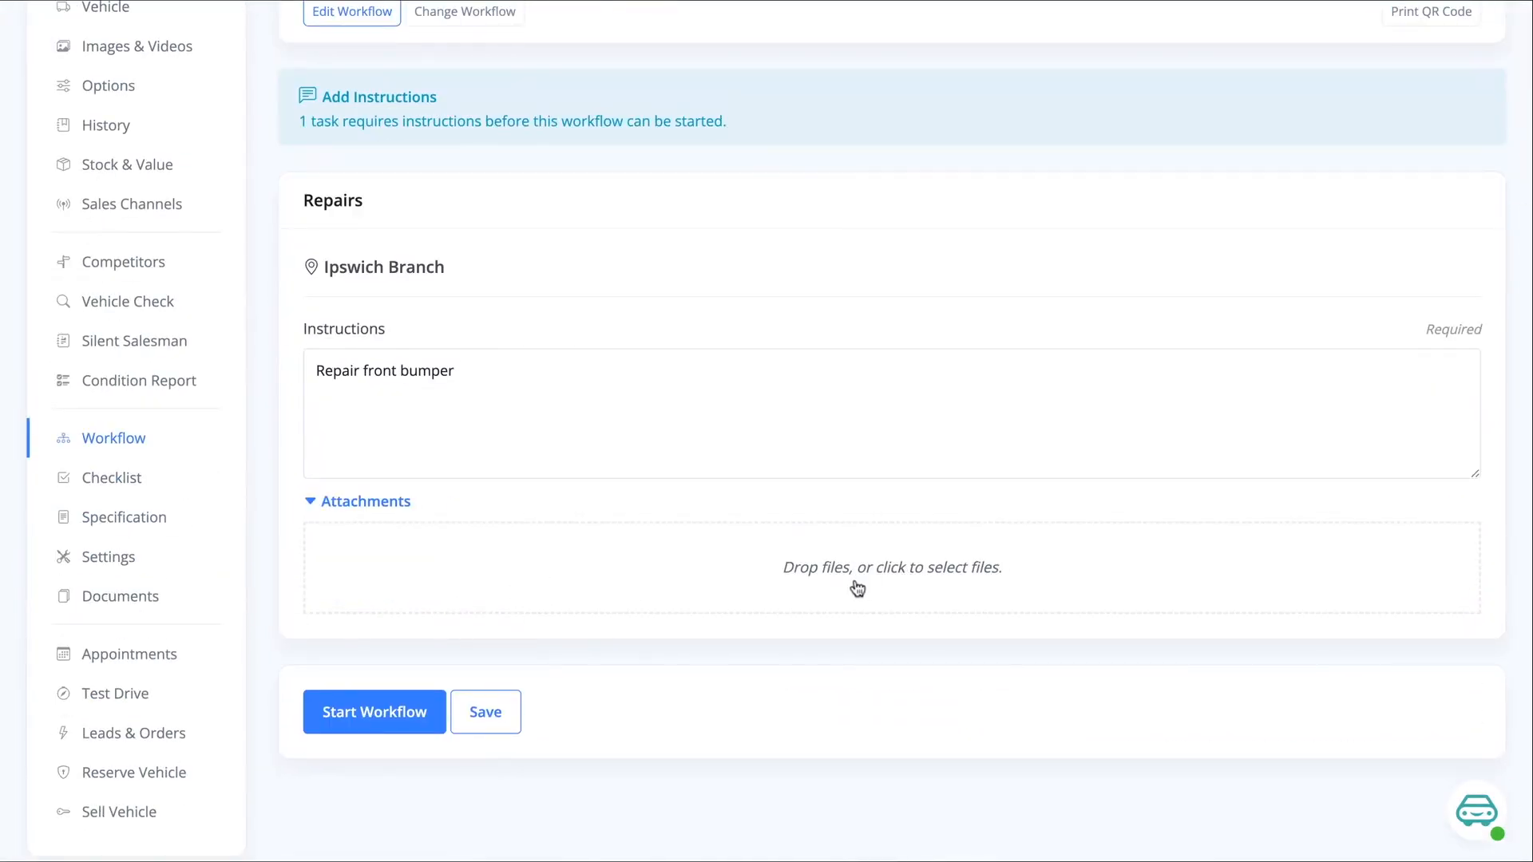
scroll(396, 667, "up", 1)
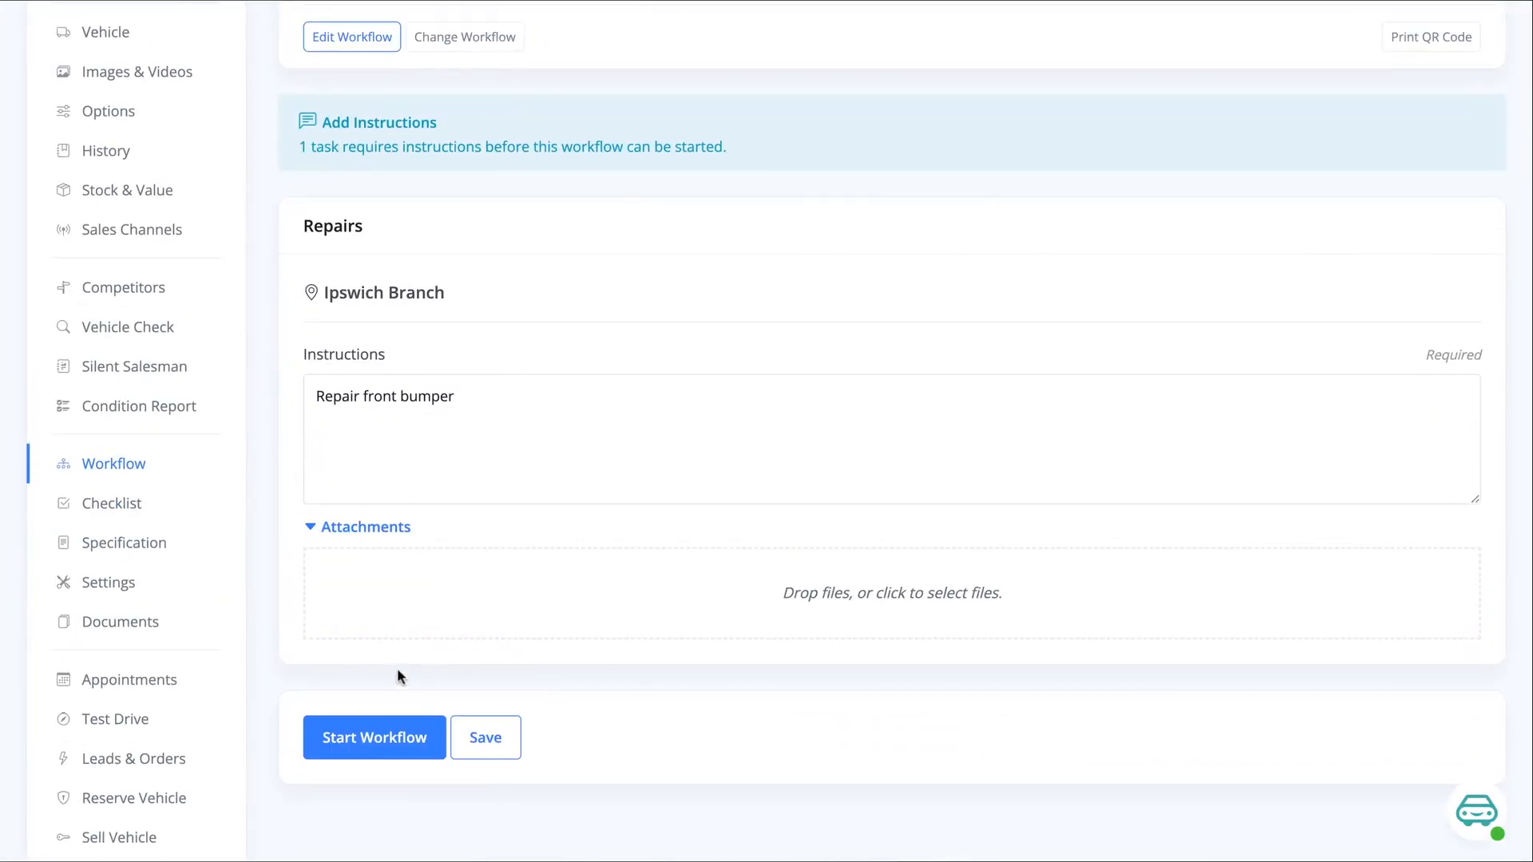
left_click(384, 739)
Review the vehicle's started workflow, open it for editing and try to move the Repairs task down one position
scroll(383, 736, "down", 1)
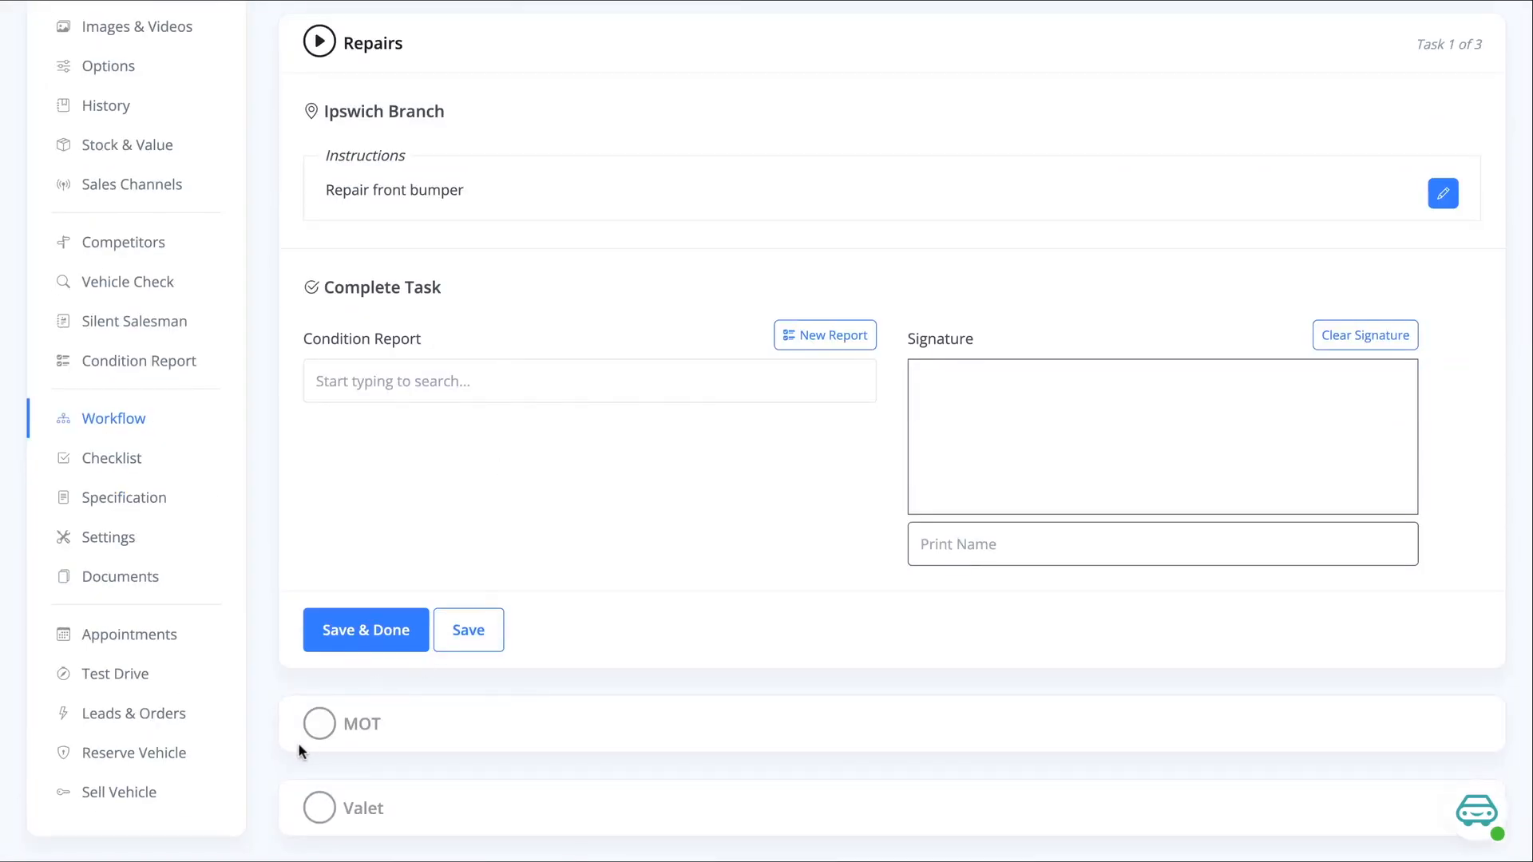
scroll(558, 360, "up", 2)
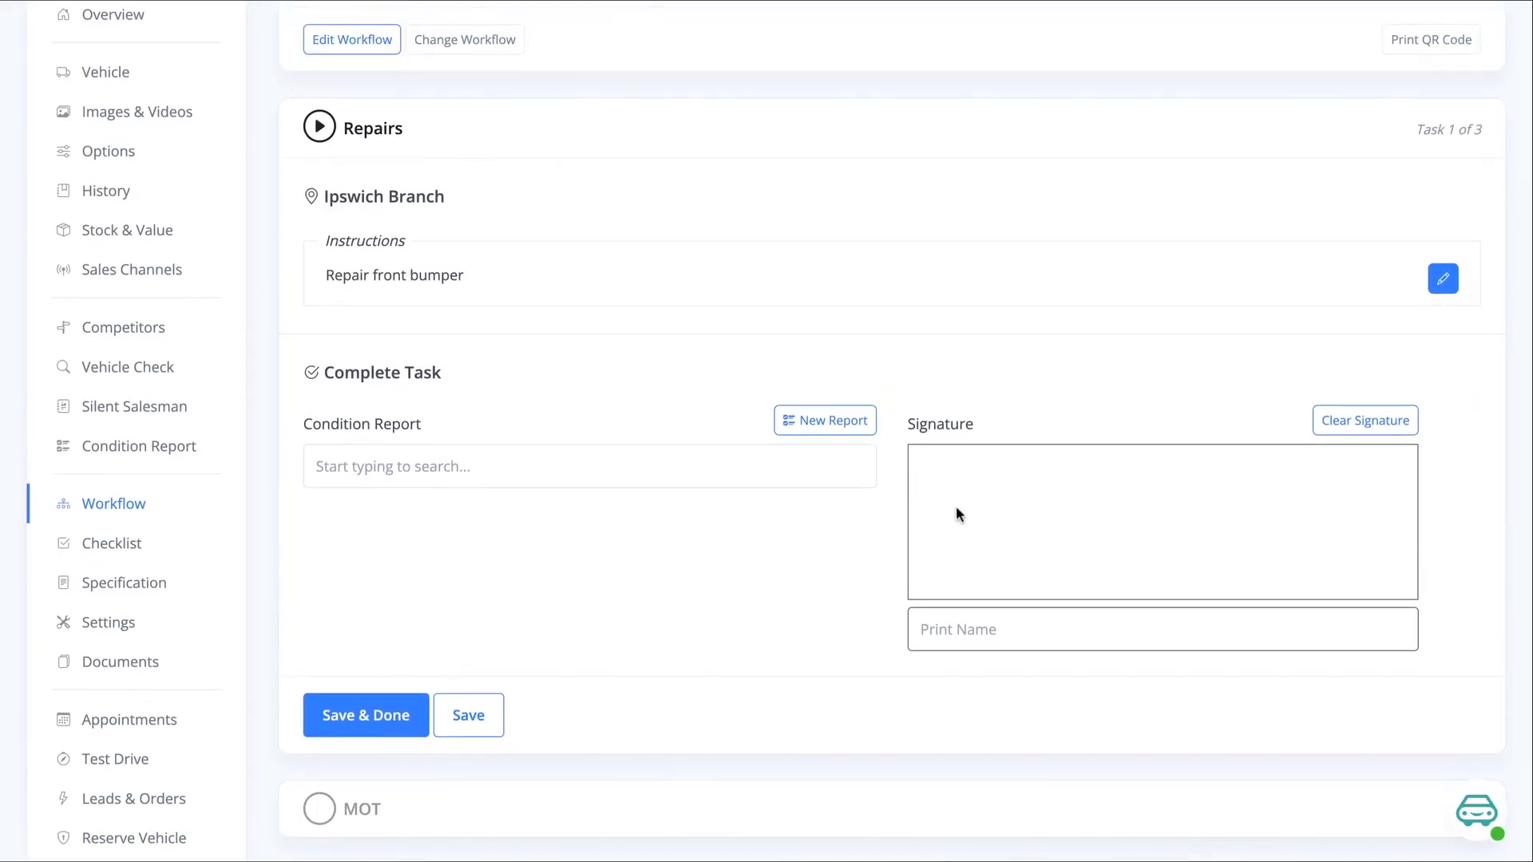
scroll(877, 495, "down", 1)
scroll(877, 495, "up", 5)
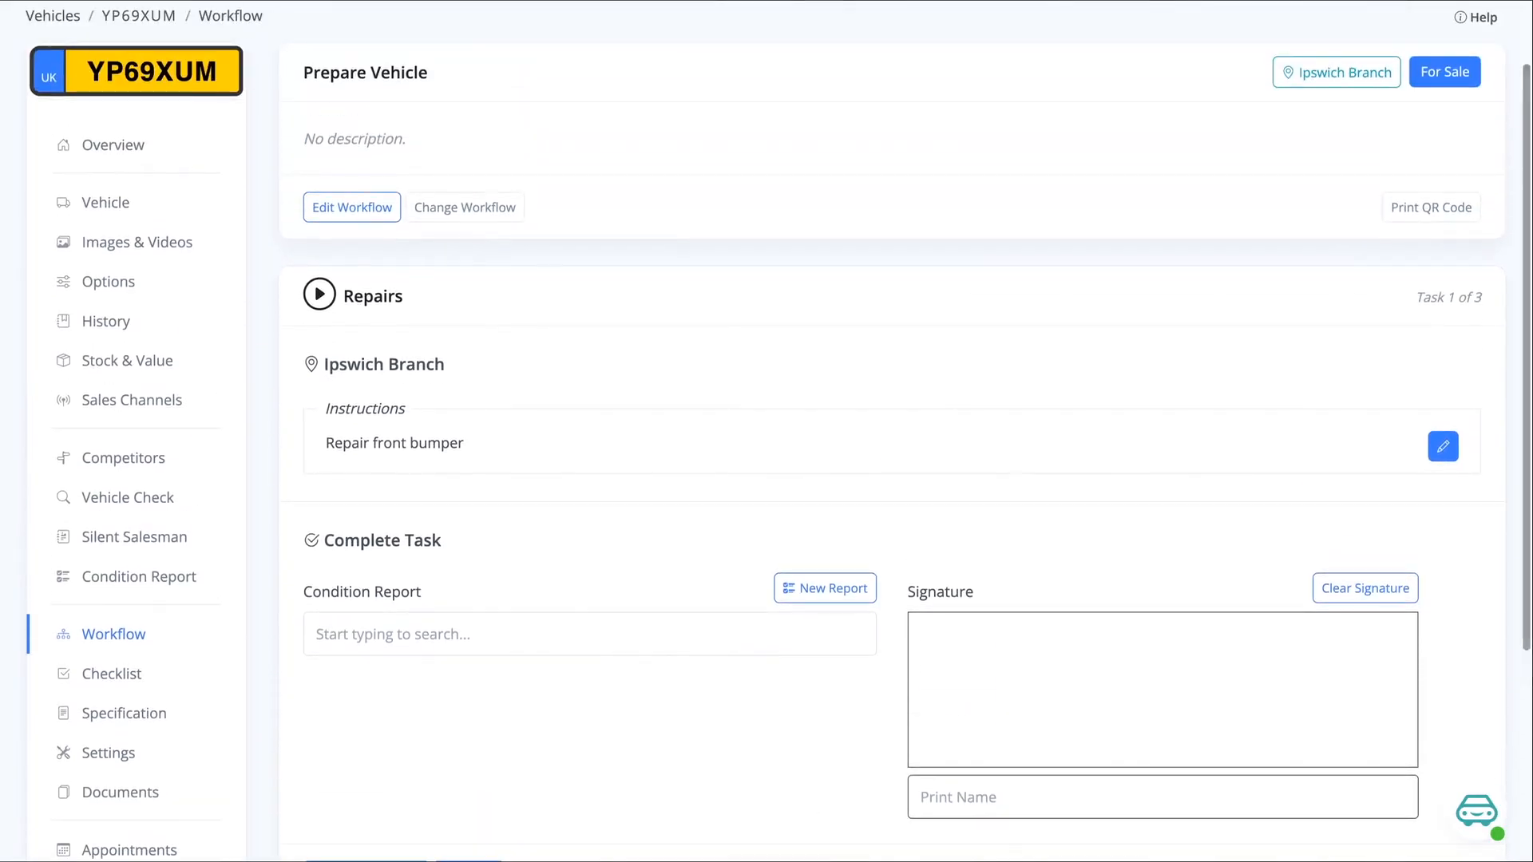
left_click(351, 207)
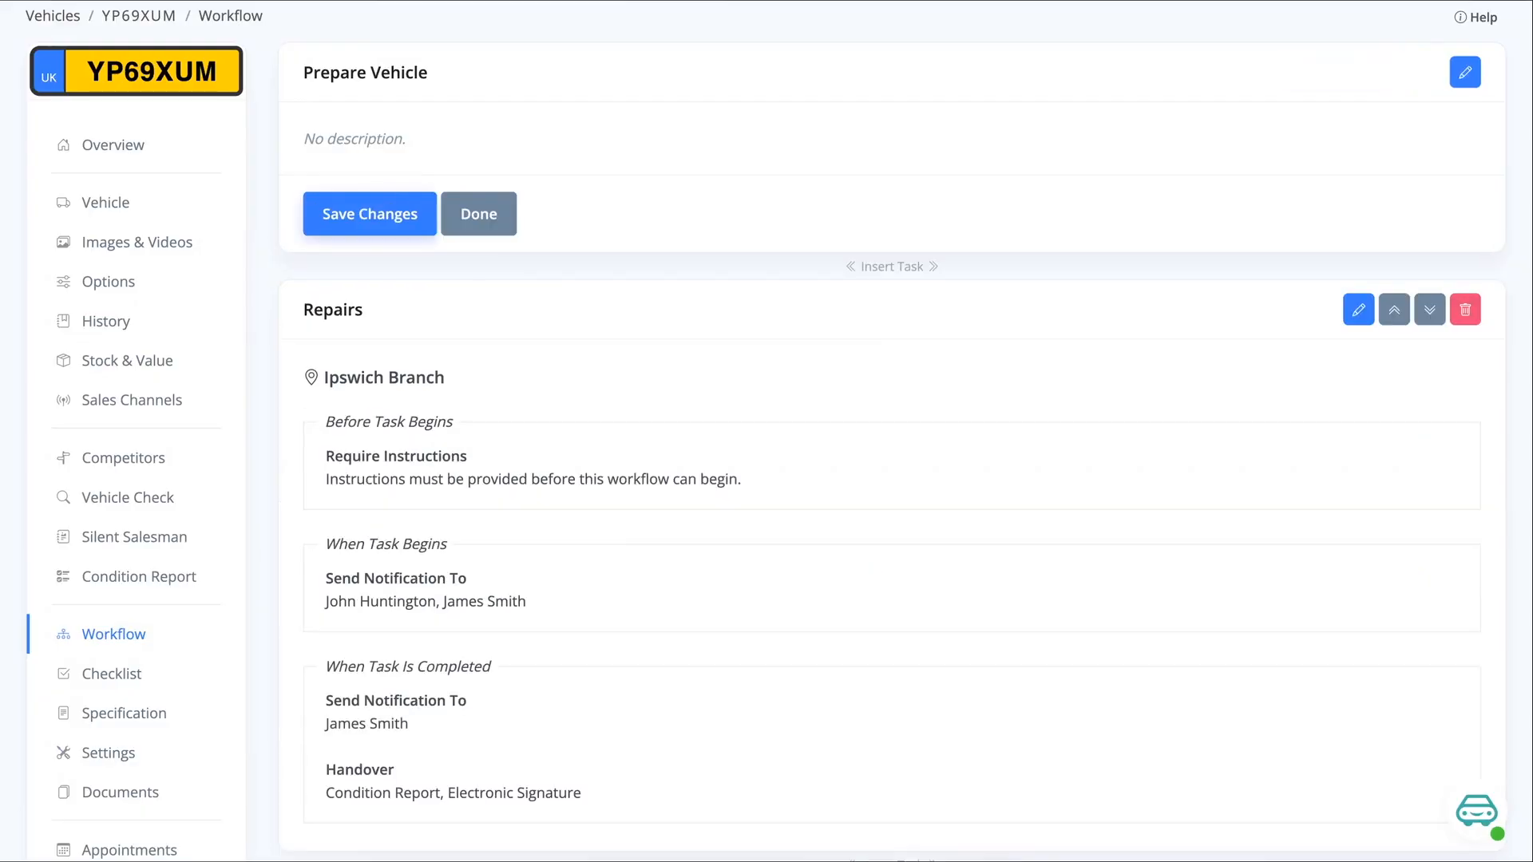
scroll(482, 337, "down", 1)
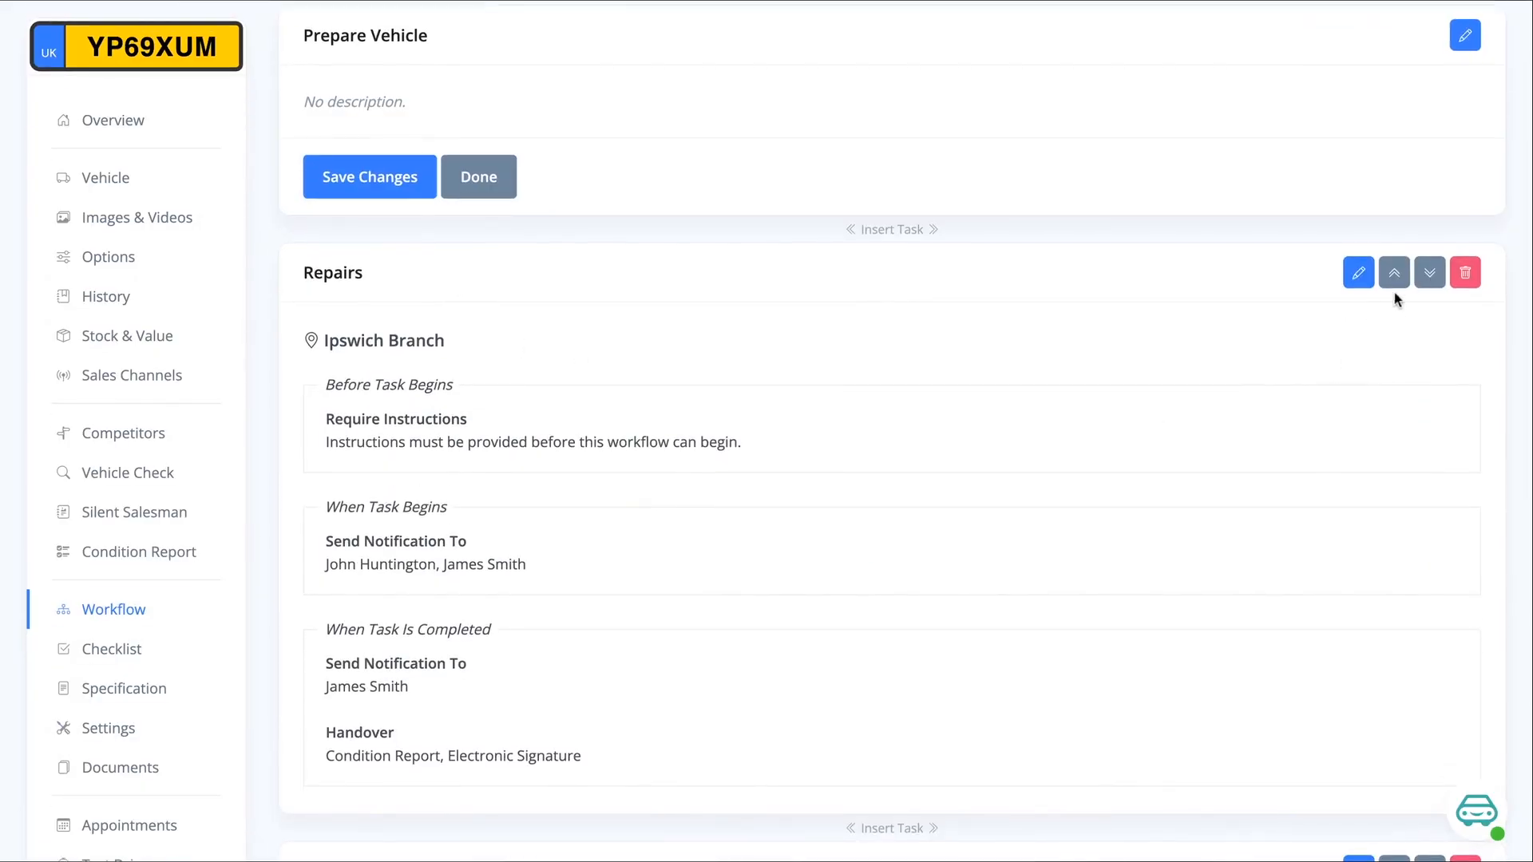
left_click(1429, 275)
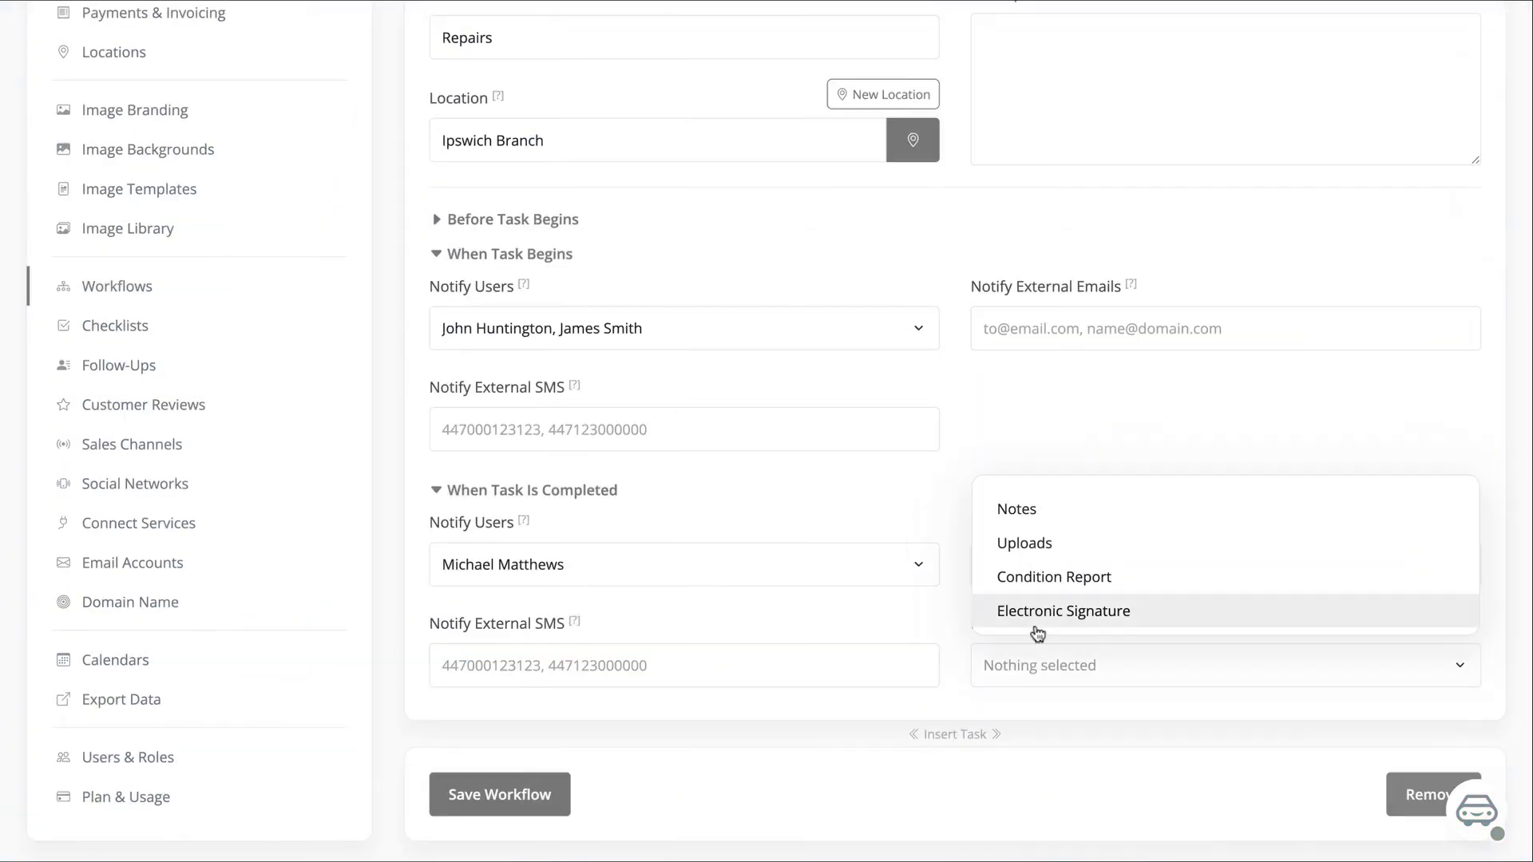
Save the Repairs task as done with its condition report, signature and printed name
left_click(1037, 621)
left_click(1077, 587)
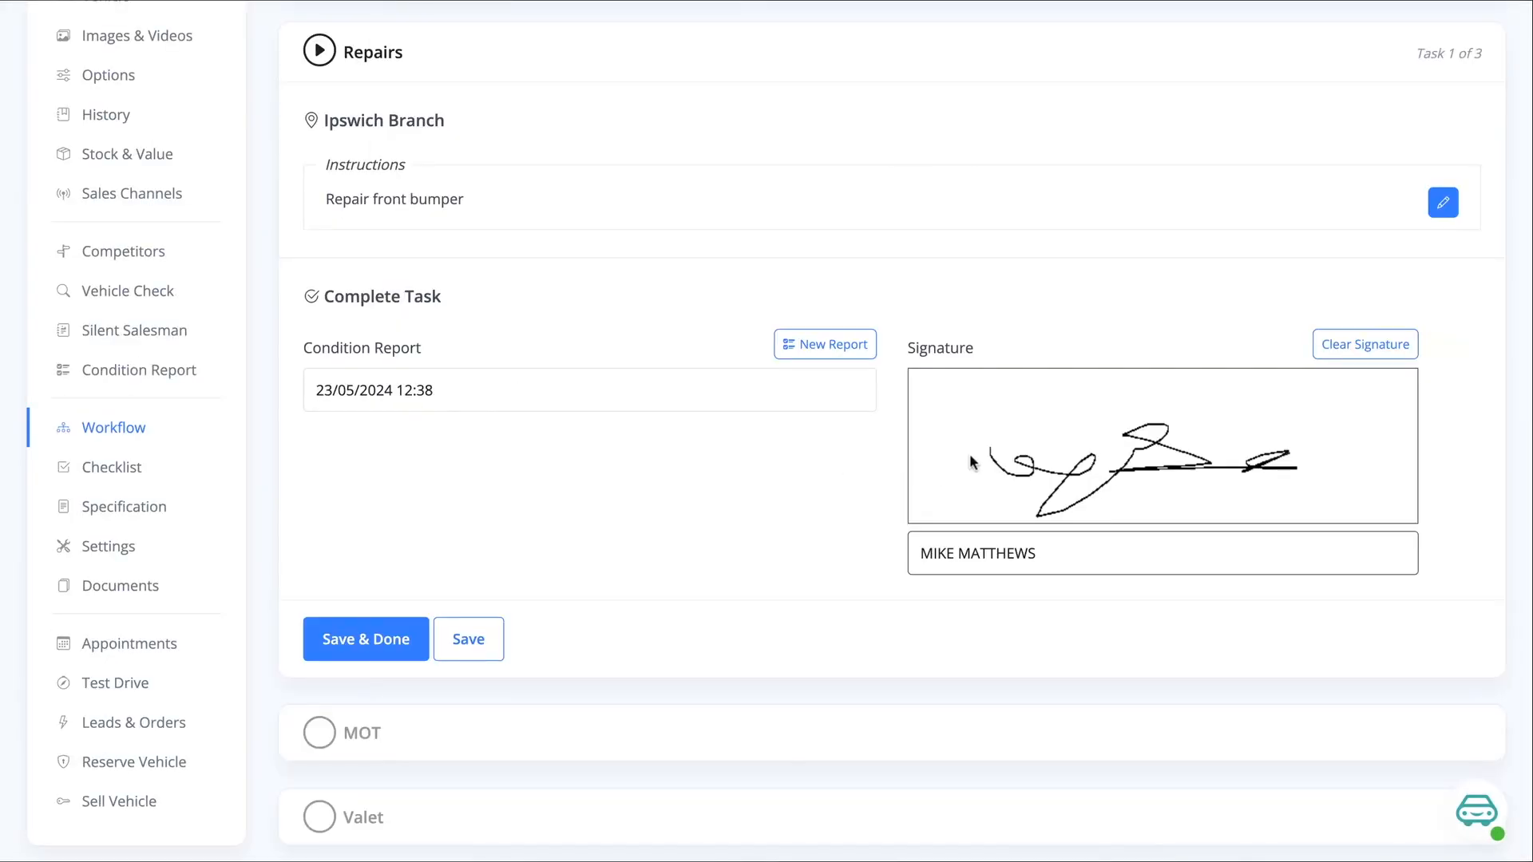
left_click(334, 647)
Browse the vehicle stock and open the workflow settings of the BMW X7
mouse_move(984, 54)
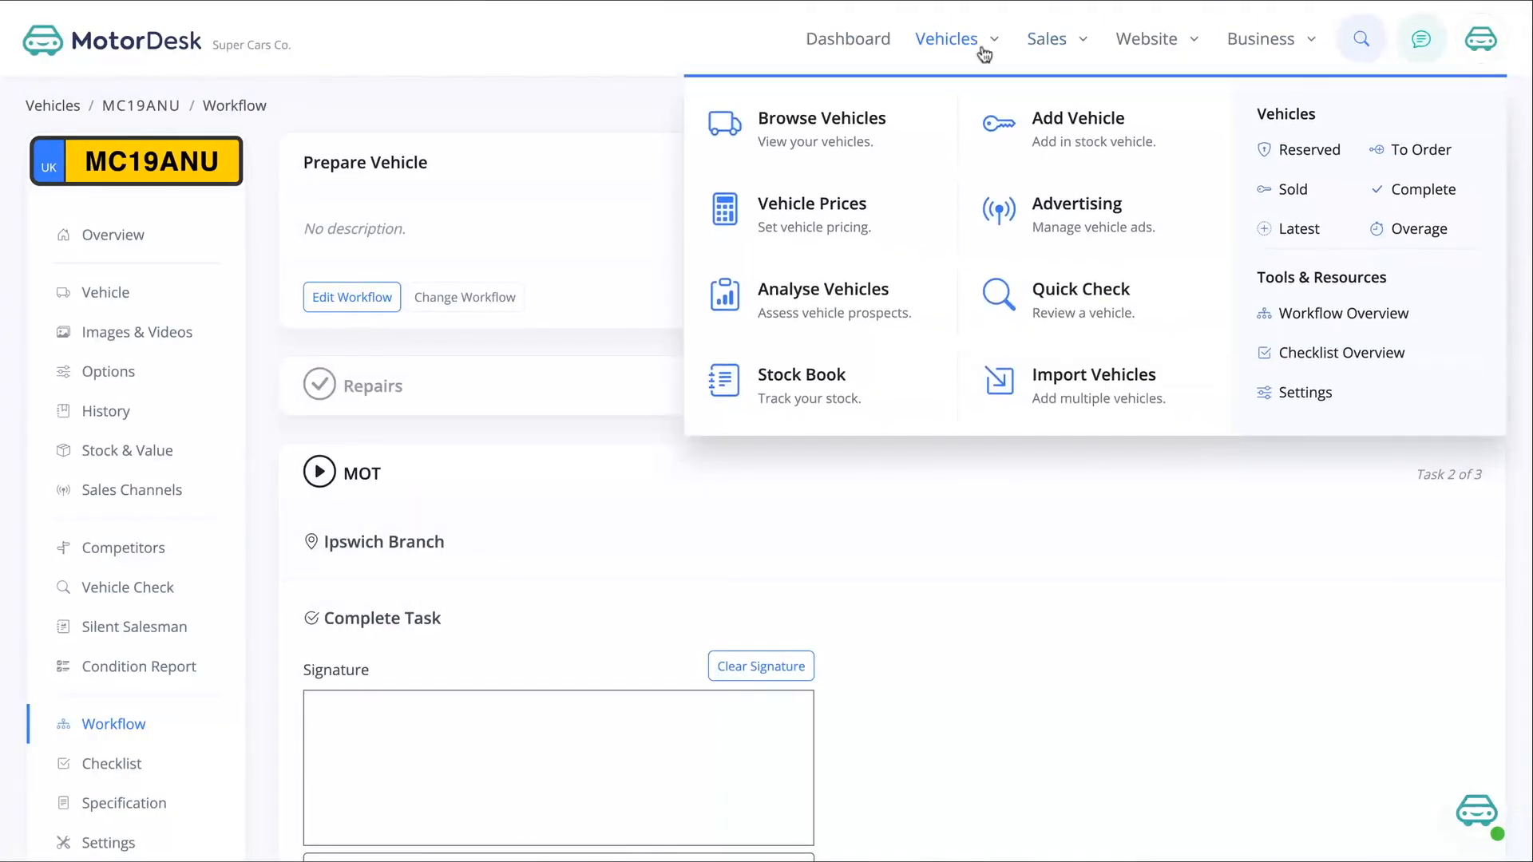
left_click(852, 140)
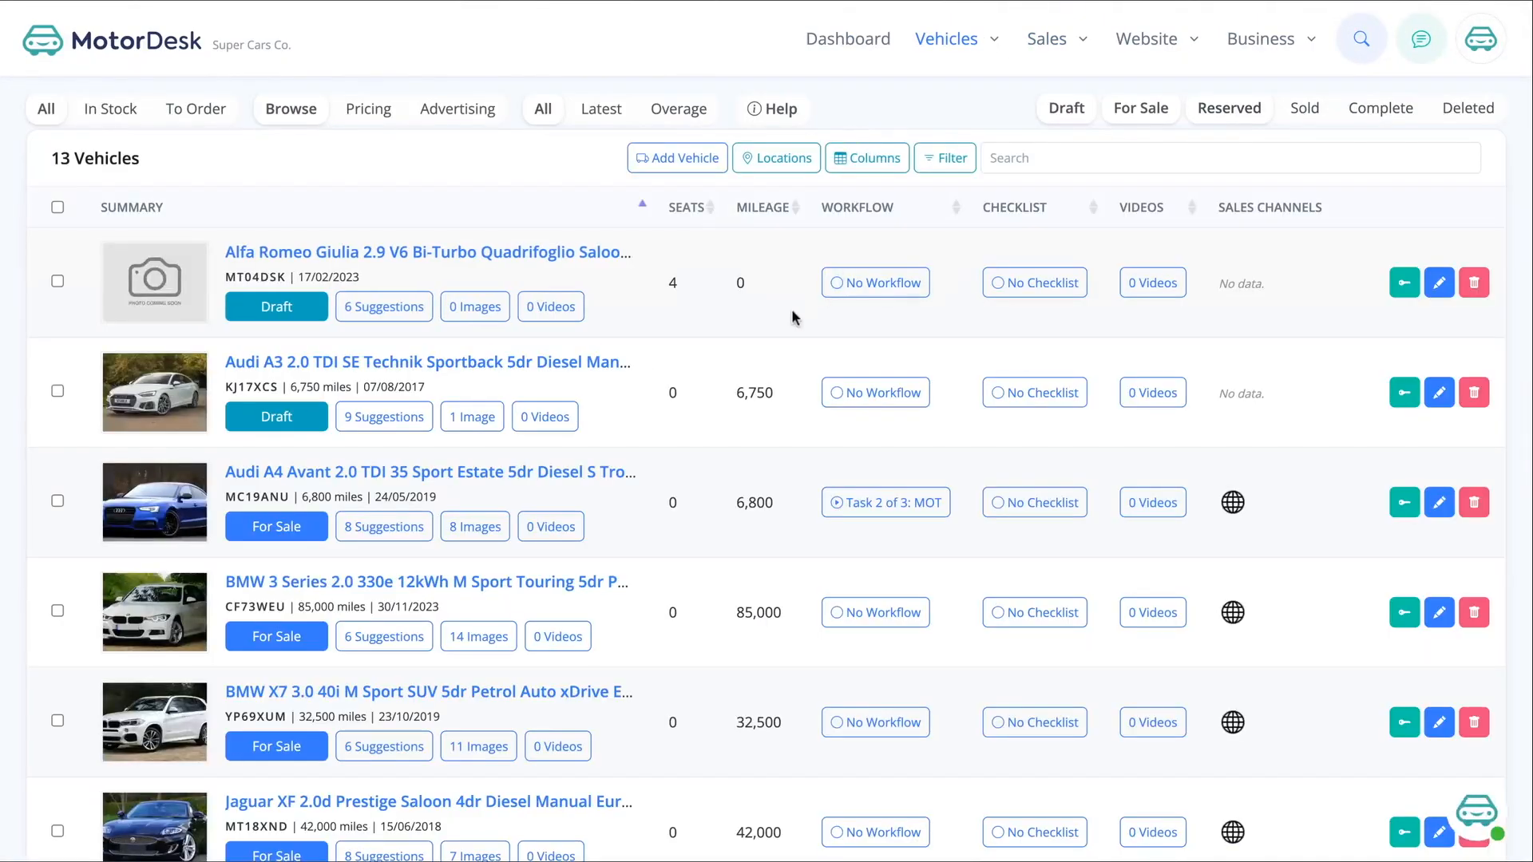
scroll(769, 339, "down", 1)
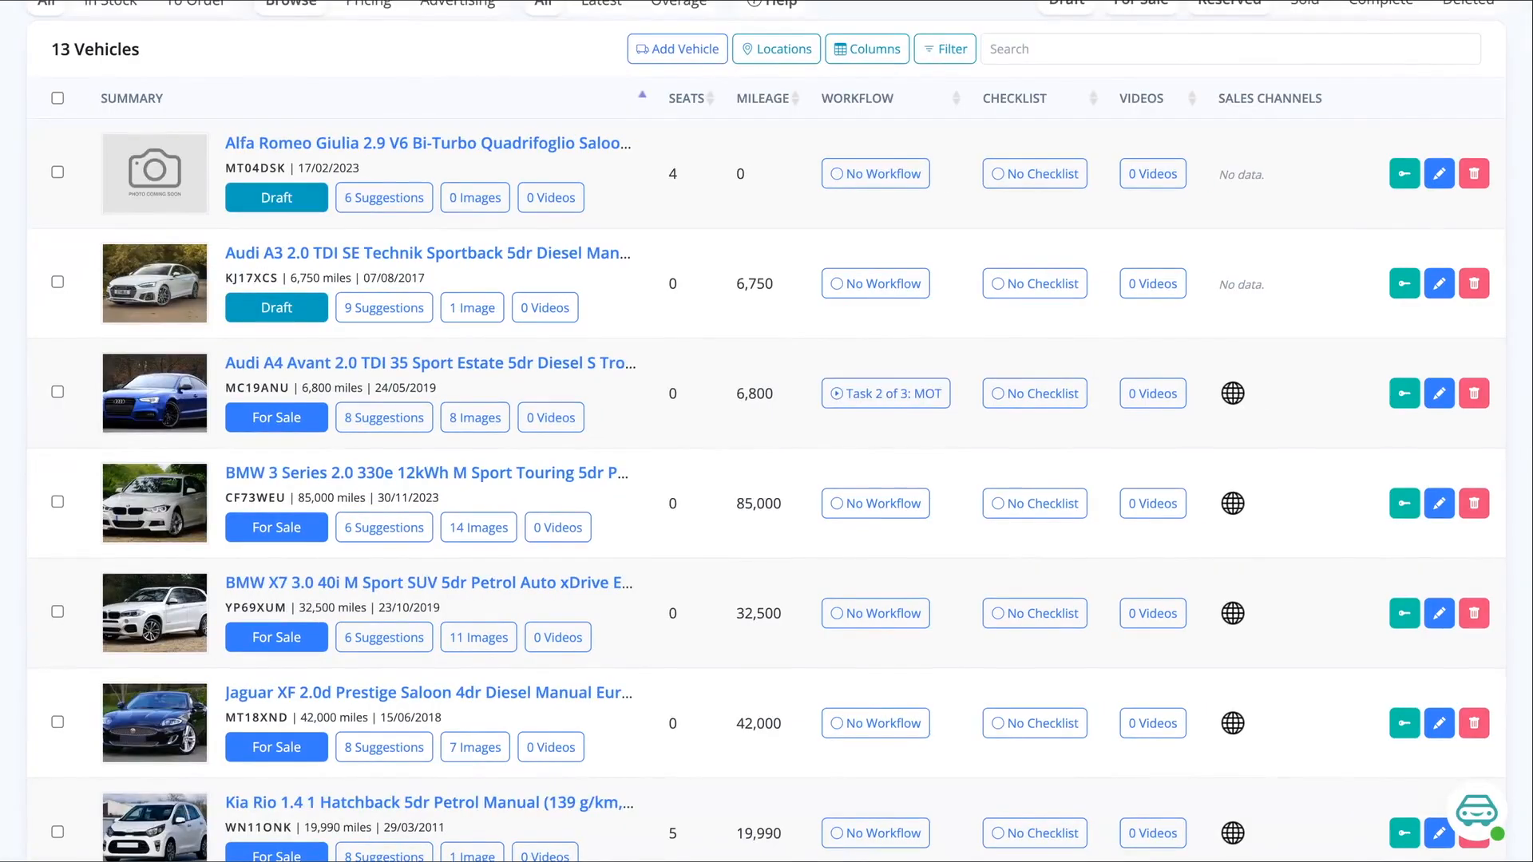
left_click(879, 616)
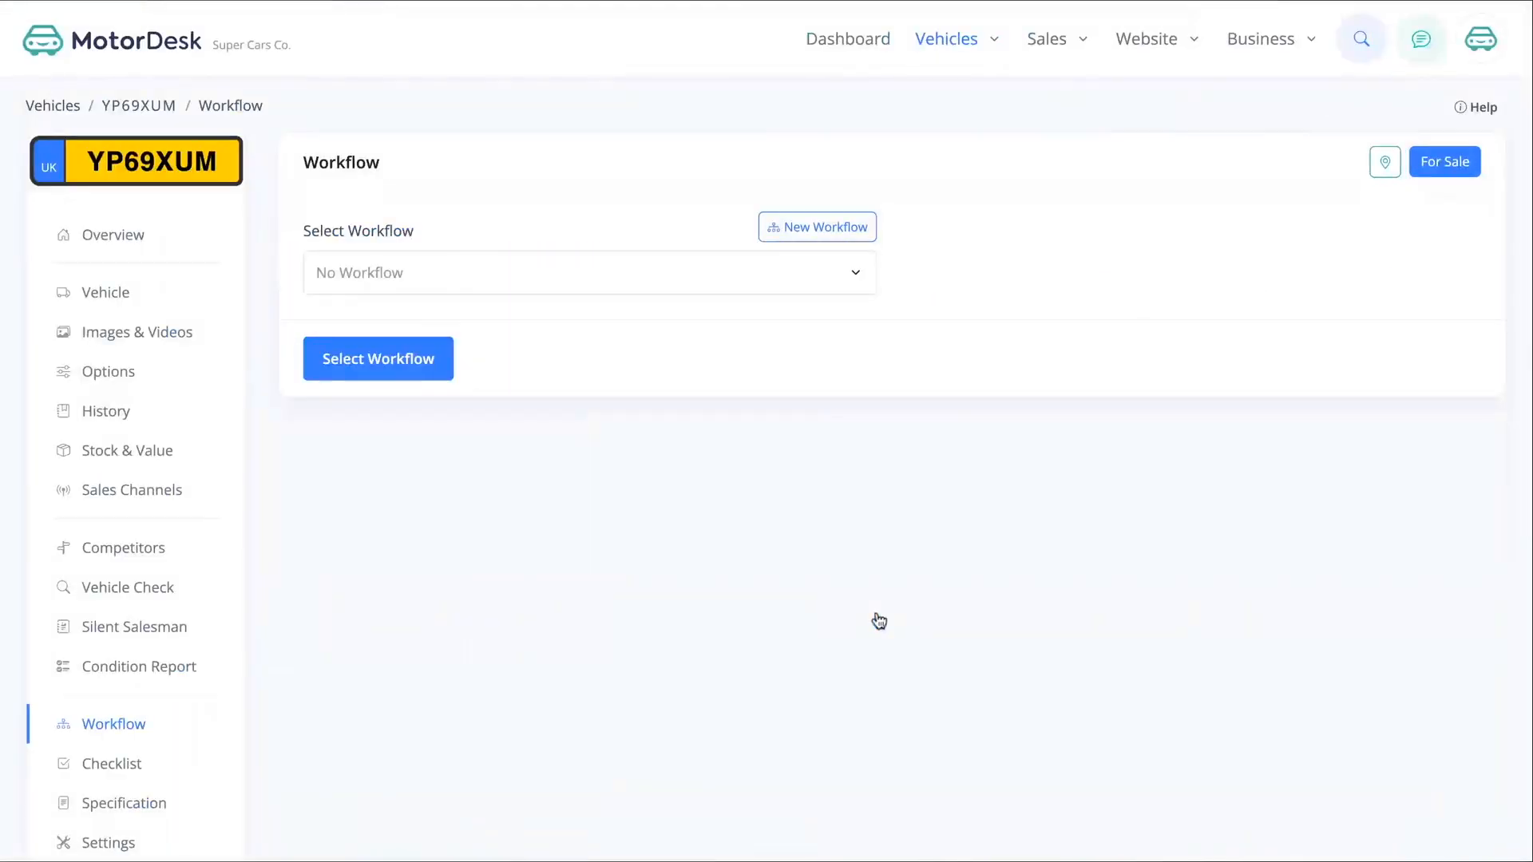
Assign the Prepare Vehicle workflow with three tasks to the BMW X7
left_click(631, 280)
left_click(437, 367)
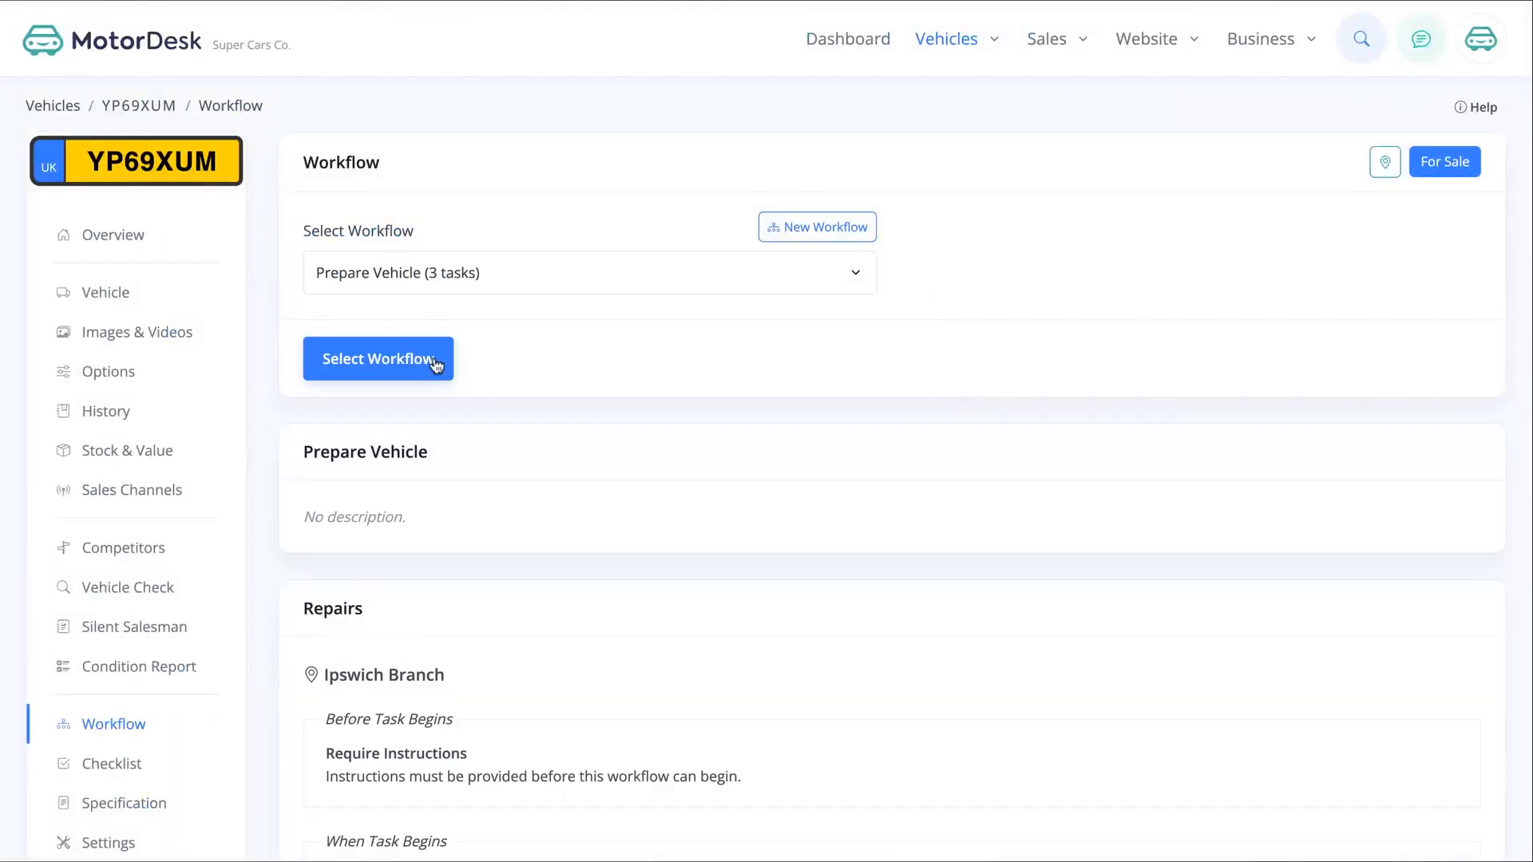
left_click(387, 360)
Open the workflow overview to examine which vehicles are at each Prepare Vehicle task
mouse_move(961, 42)
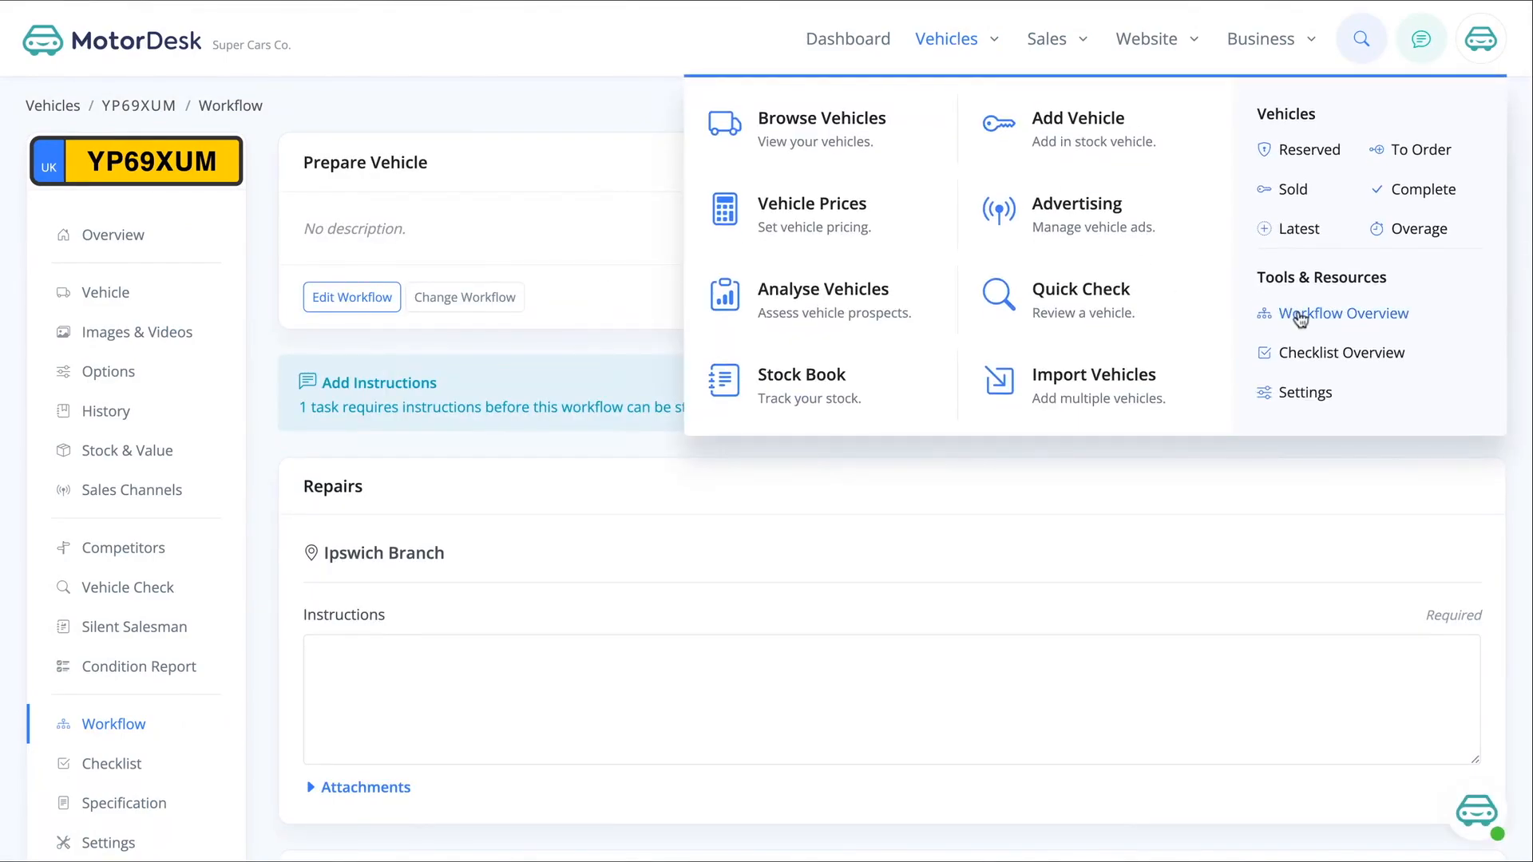
left_click(1300, 319)
mouse_move(944, 71)
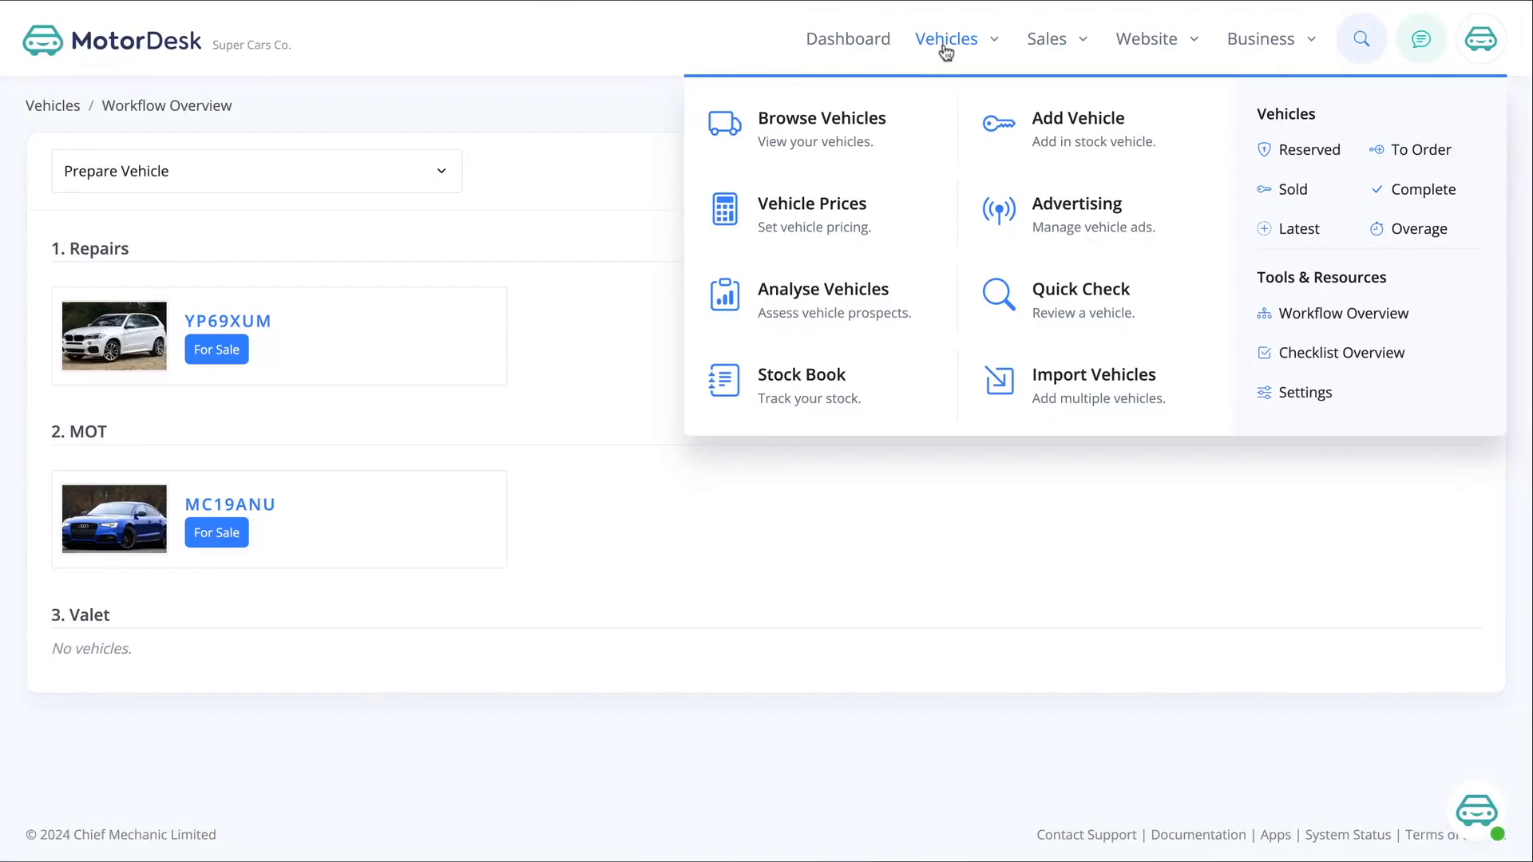
left_click(1321, 319)
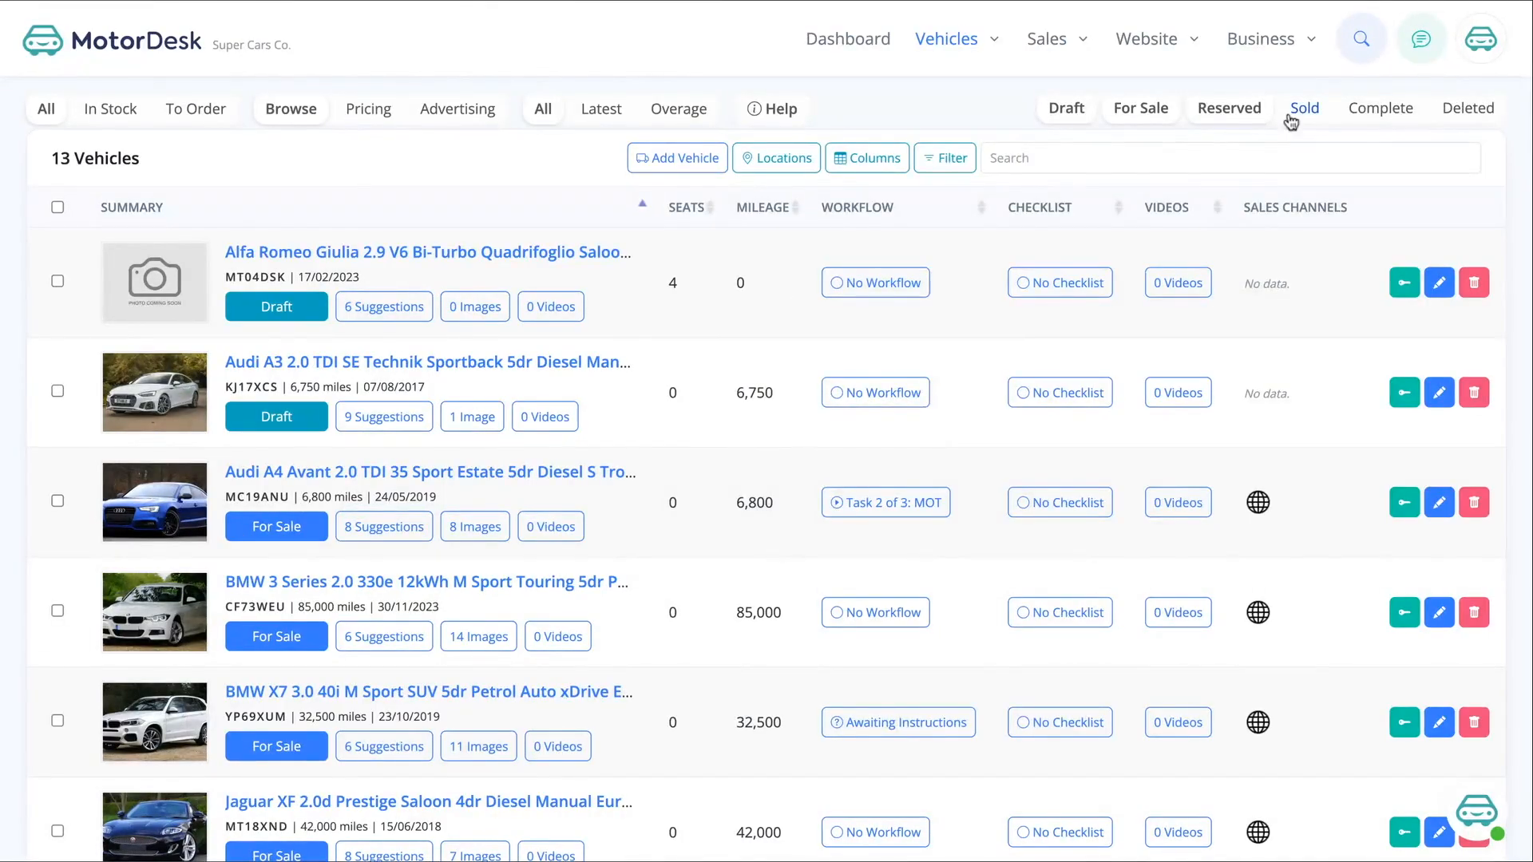
Open the Prepare Vehicle workflow from the business workflows and review its tasks
mouse_move(1269, 70)
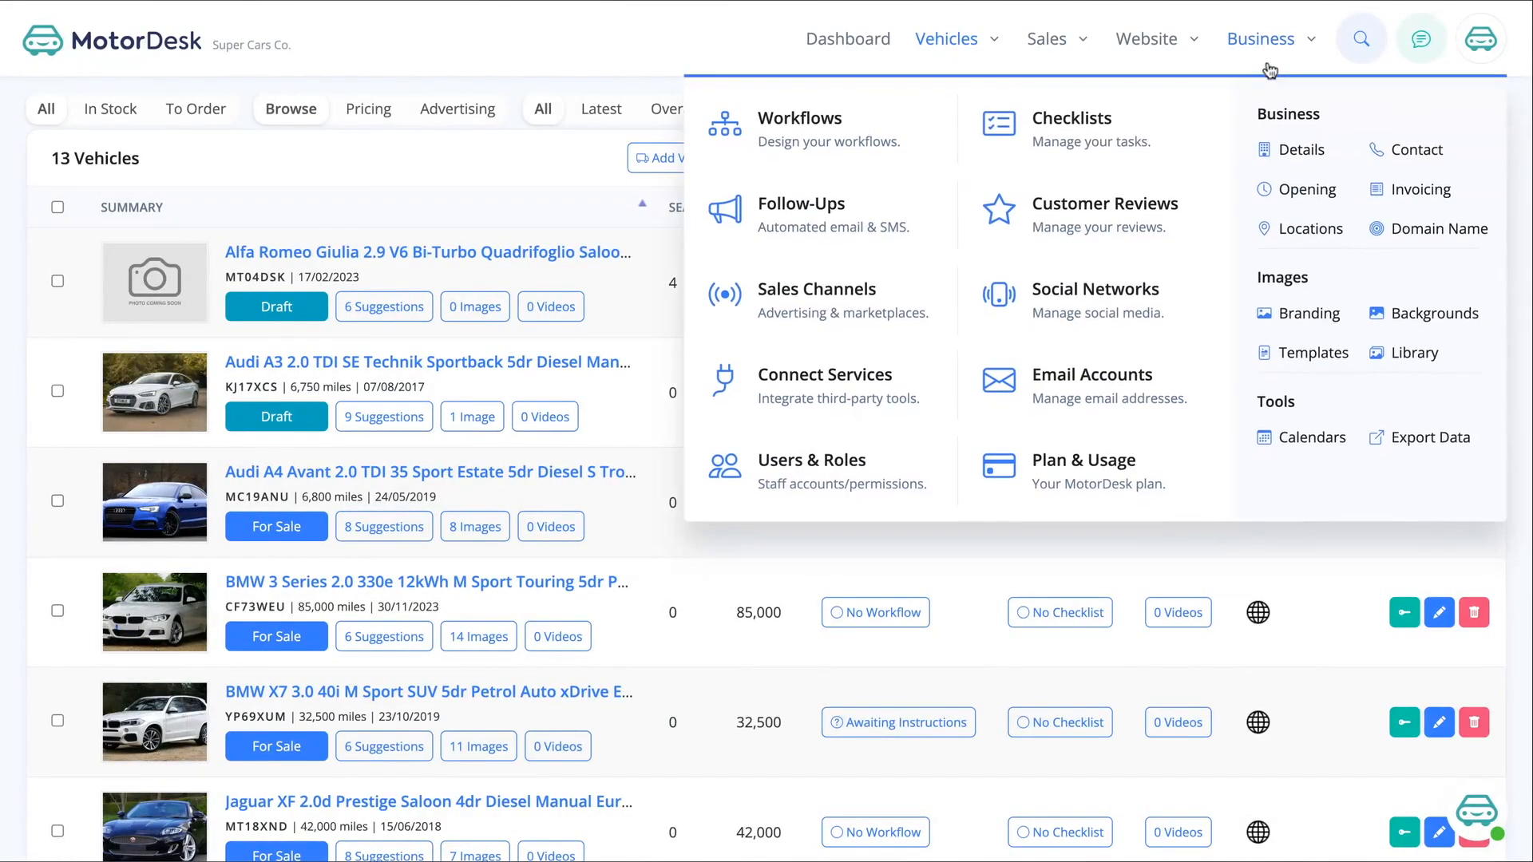
left_click(818, 144)
left_click(509, 257)
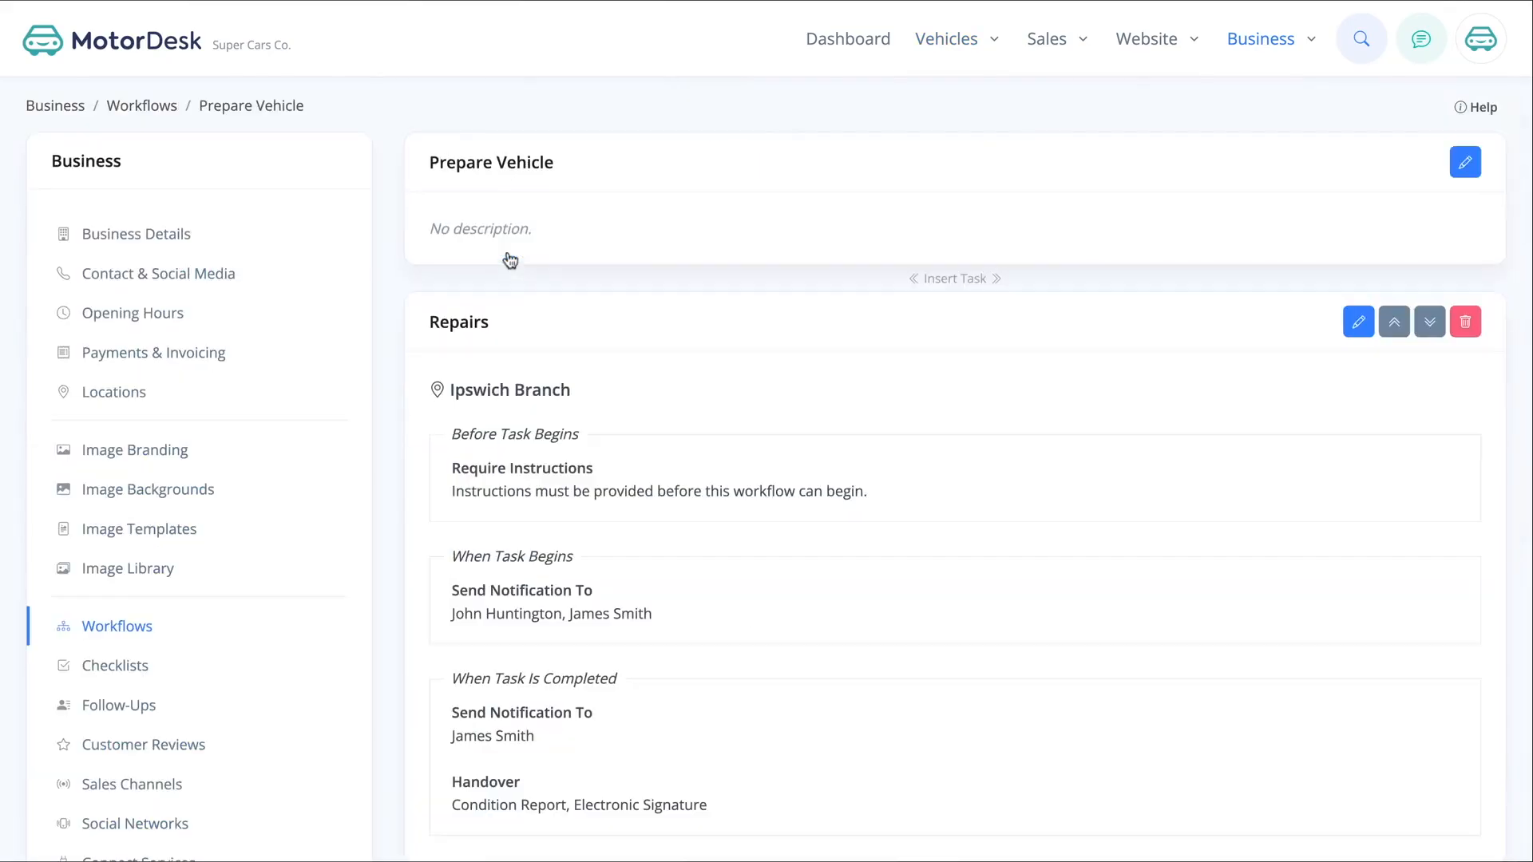
scroll(739, 424, "down", 3)
scroll(1397, 447, "down", 4)
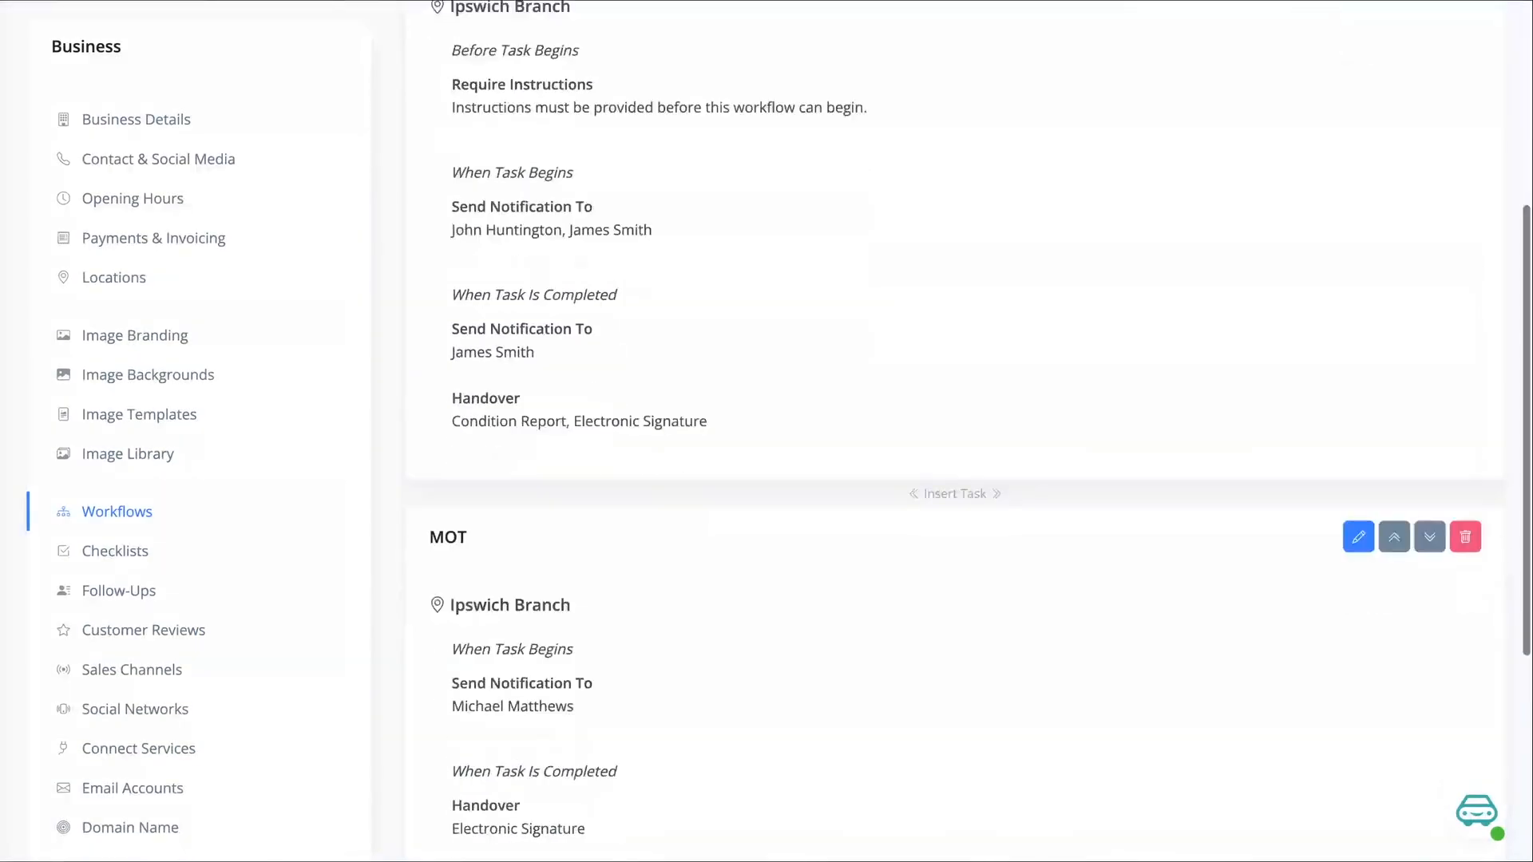
scroll(1396, 447, "up", 1)
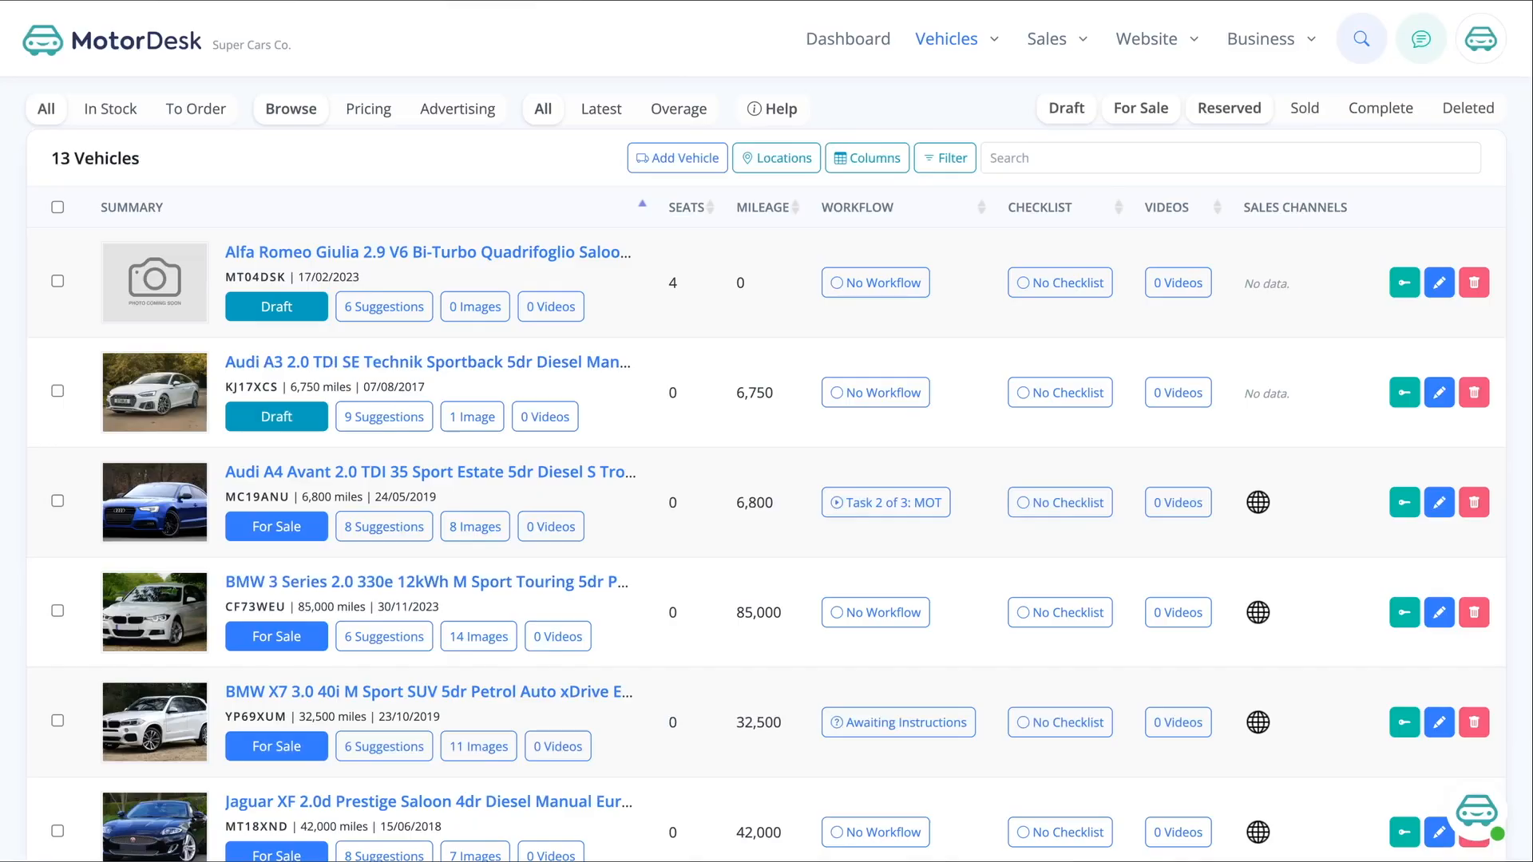